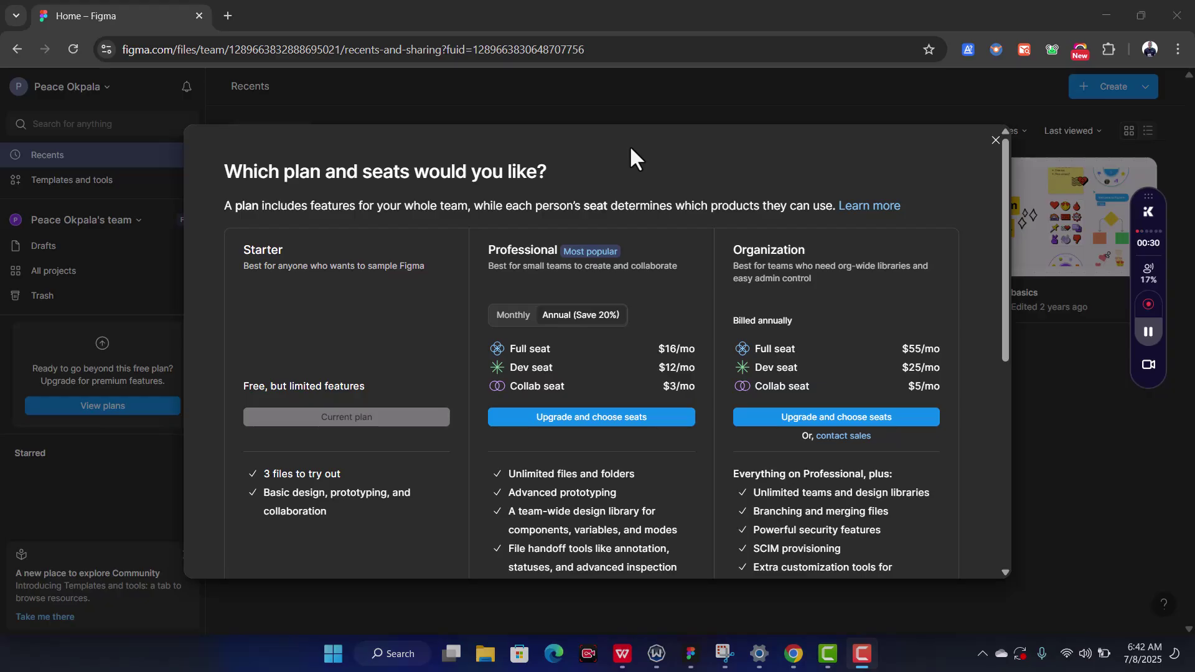
- Review the Starter, Professional and Organization plans and their seat prices, and return to the recent files
scroll(611, 419, "down", 1)
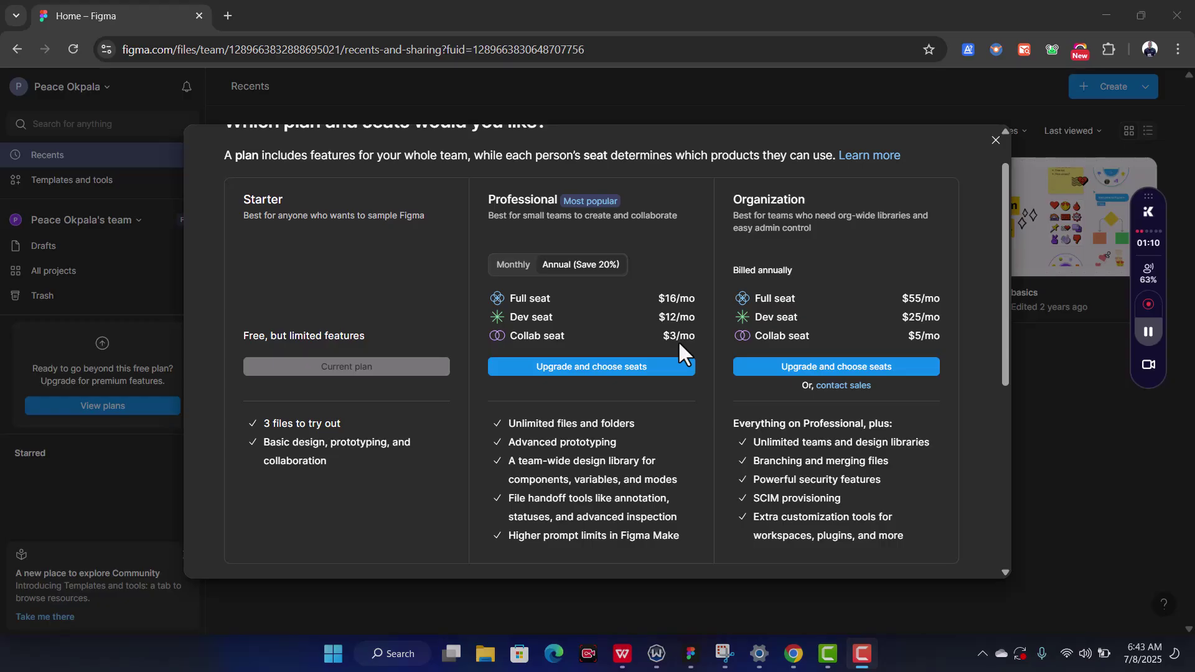
scroll(678, 342, "up", 1)
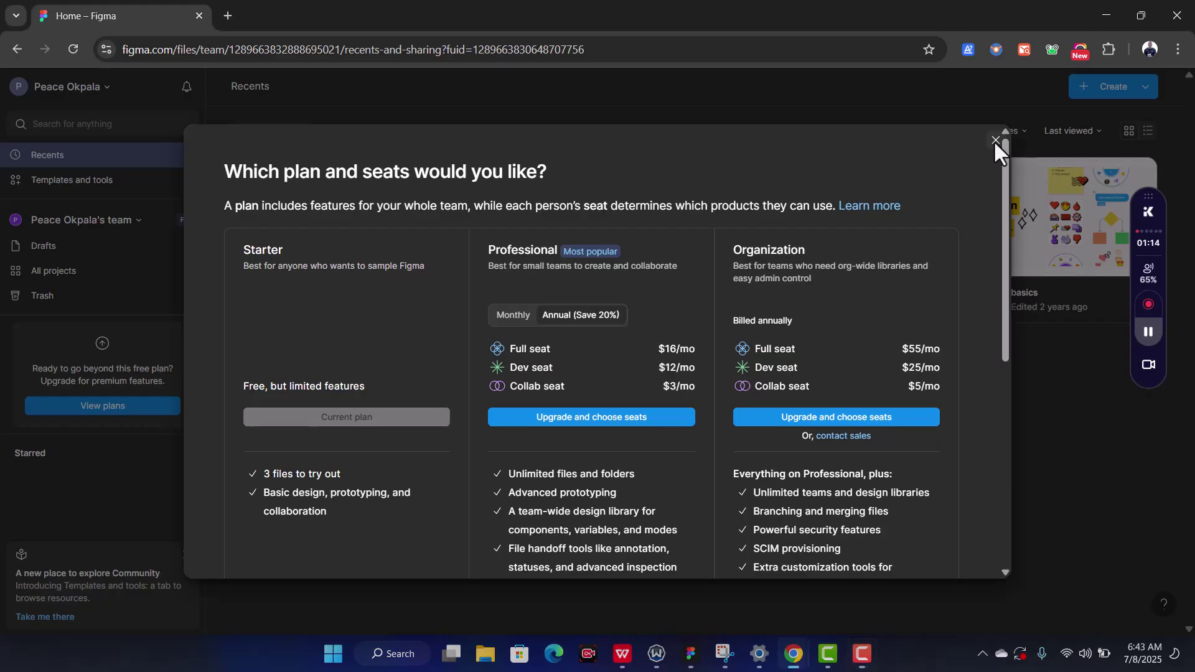
left_click(994, 140)
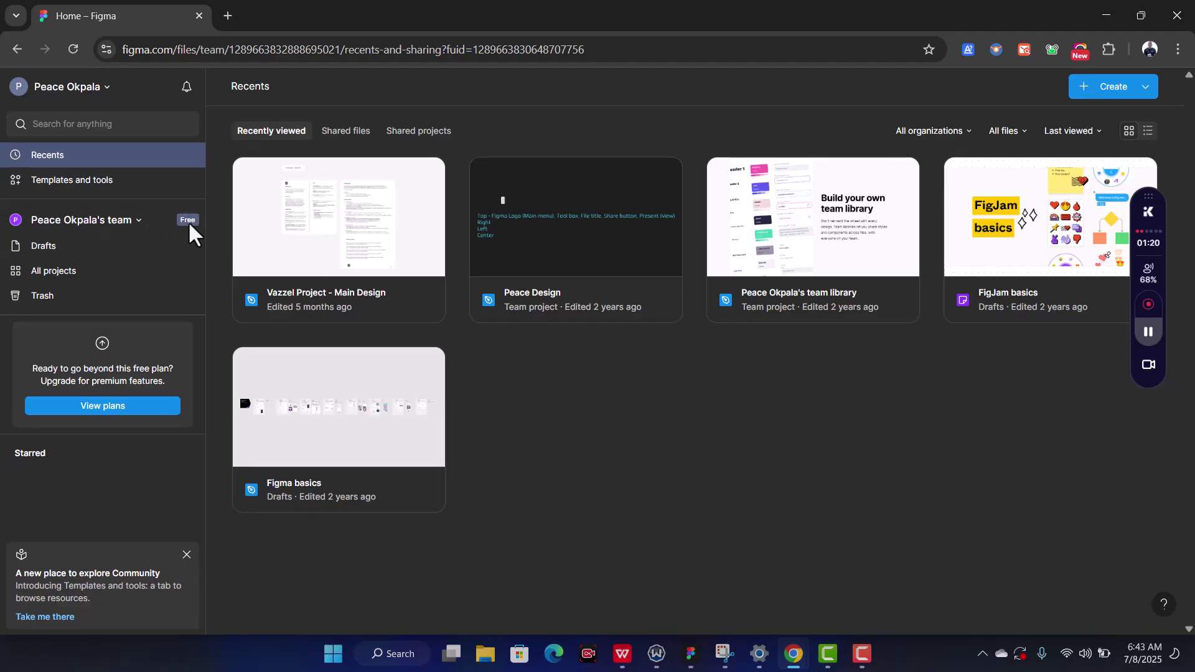
left_click(104, 406)
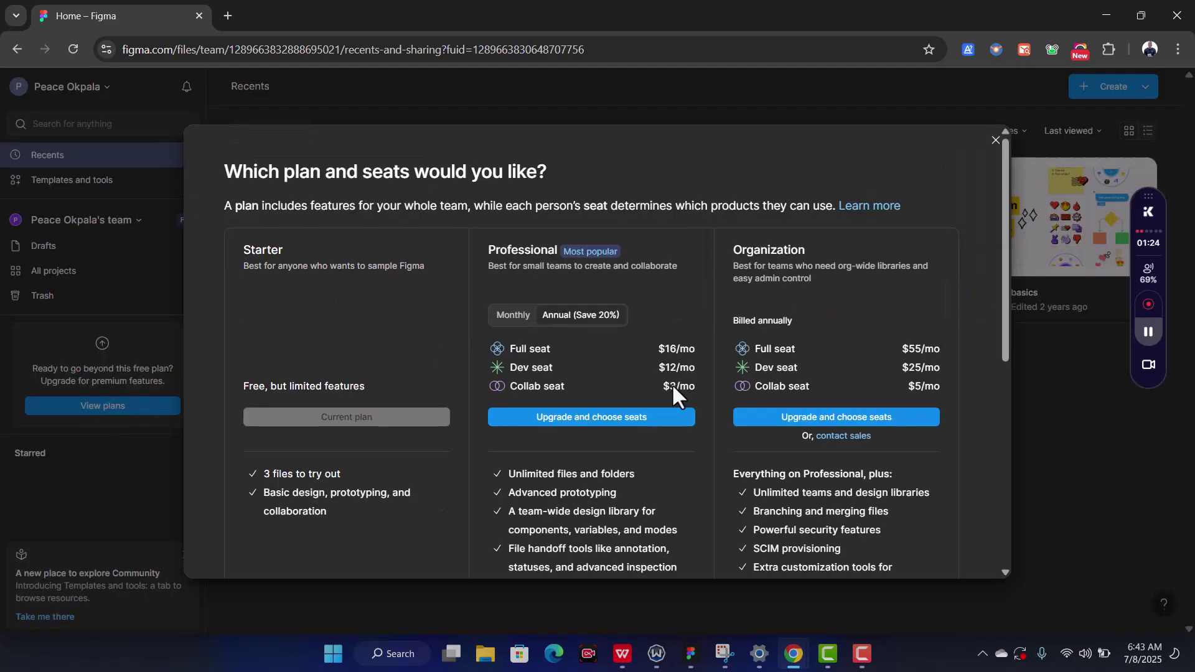
left_click(995, 141)
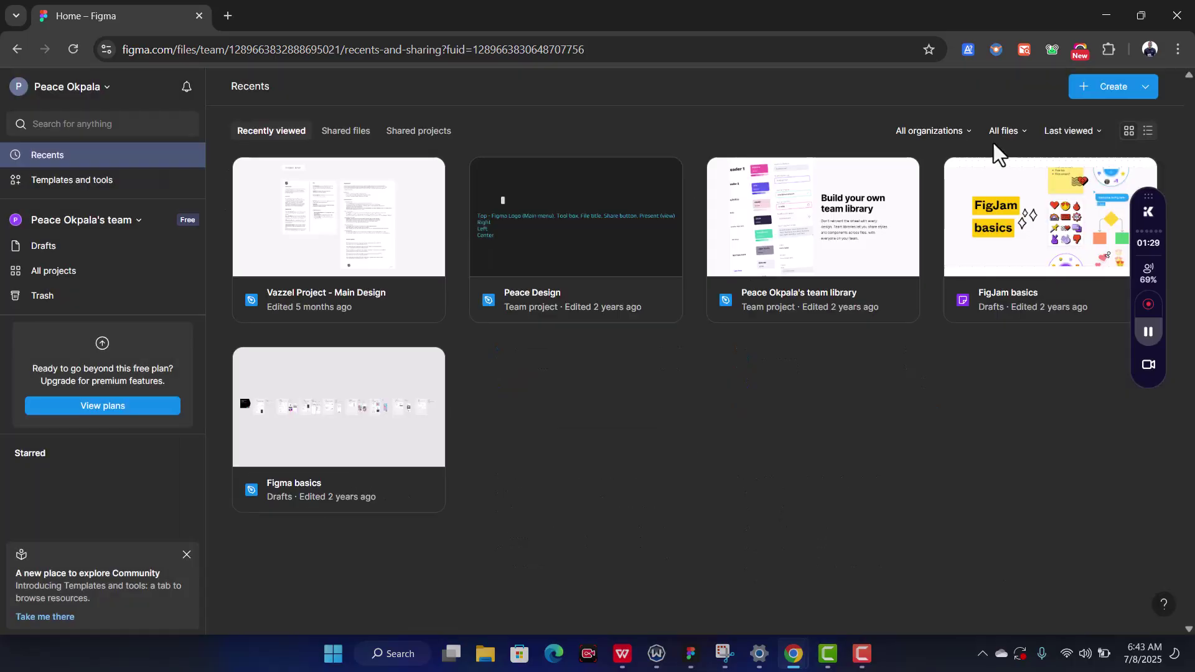
- Search the web for "figma for students" in a new browser tab and open the Figma for Education page
left_click(225, 16)
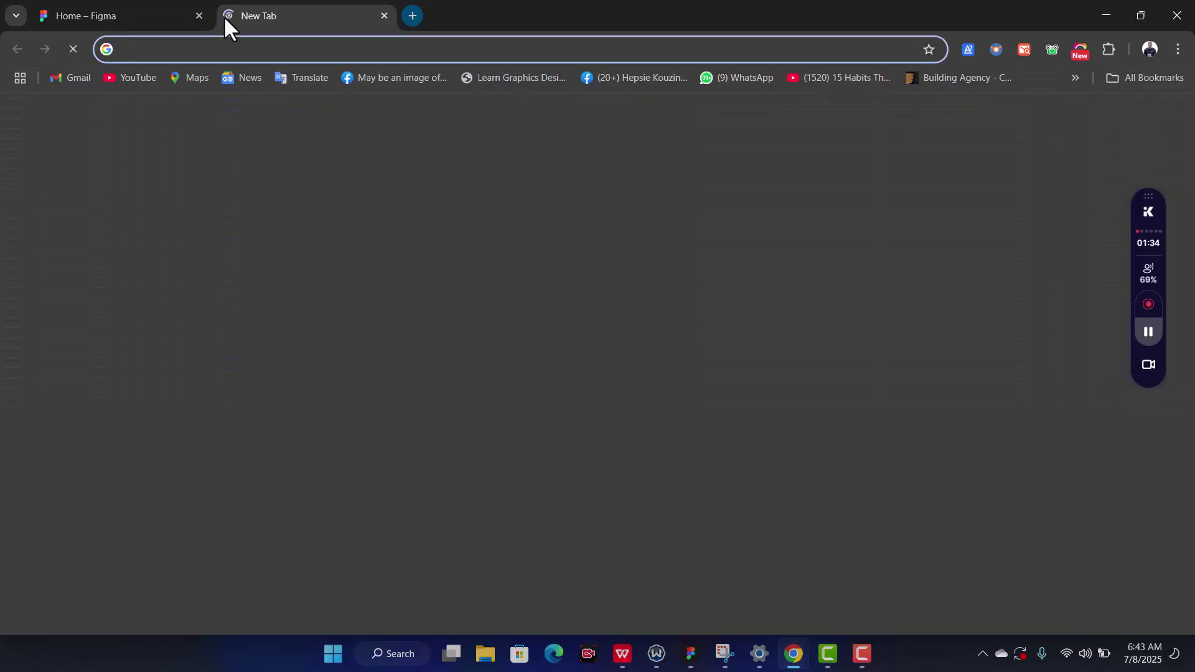
type("f")
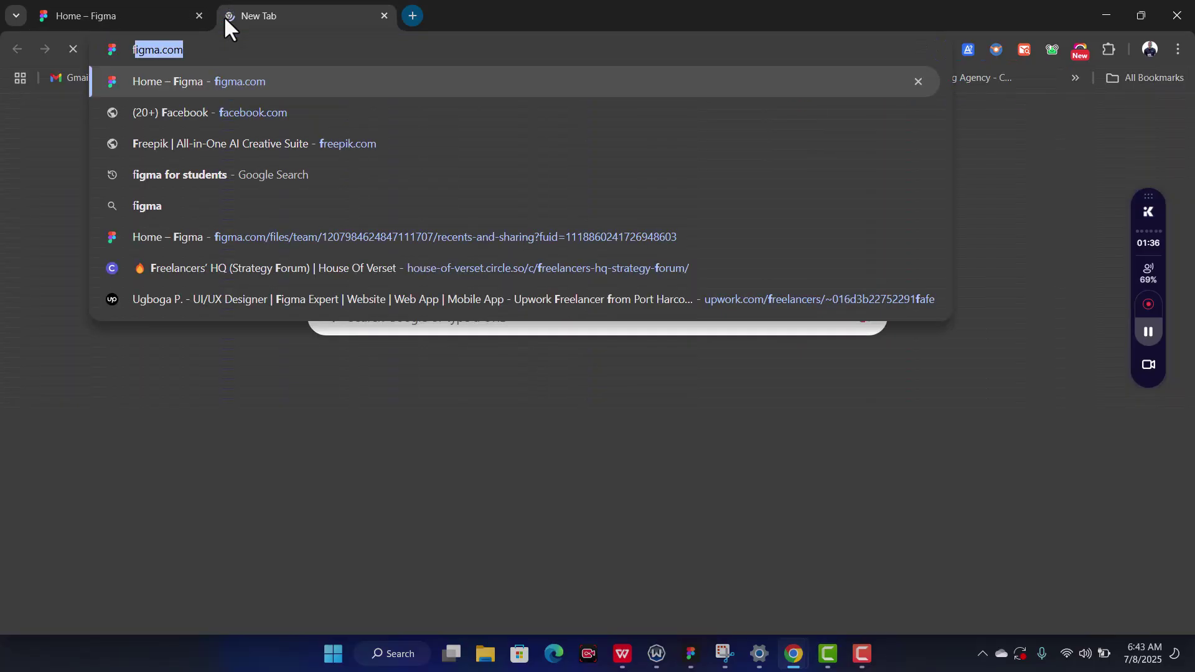
type("igma")
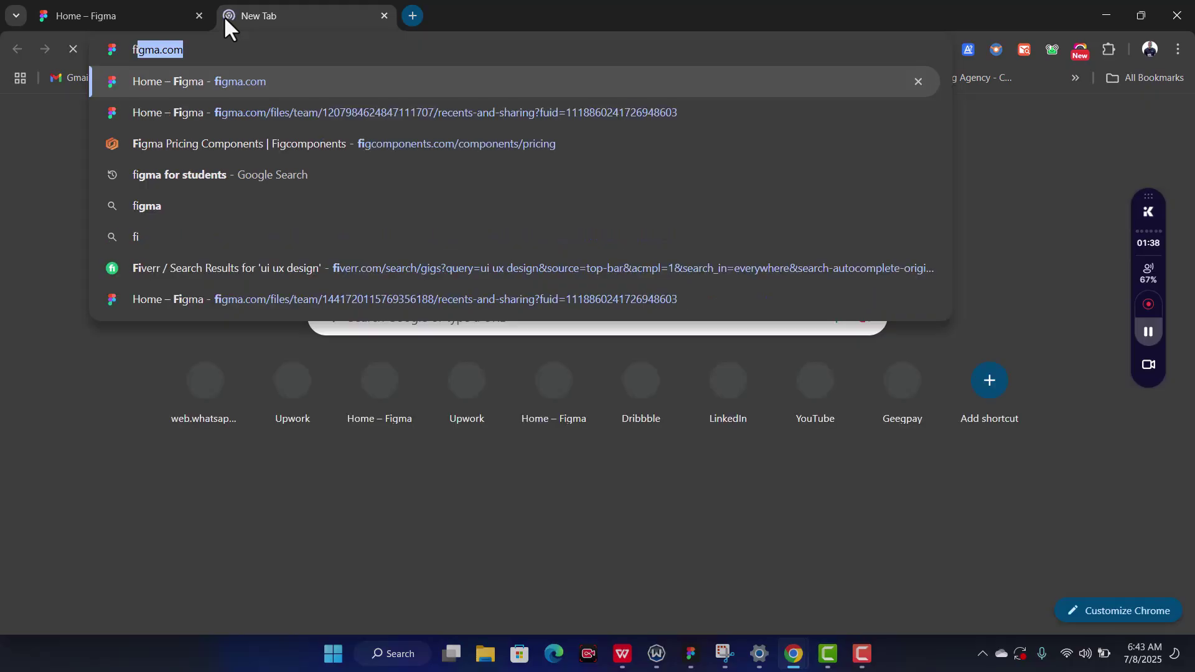
type(" for")
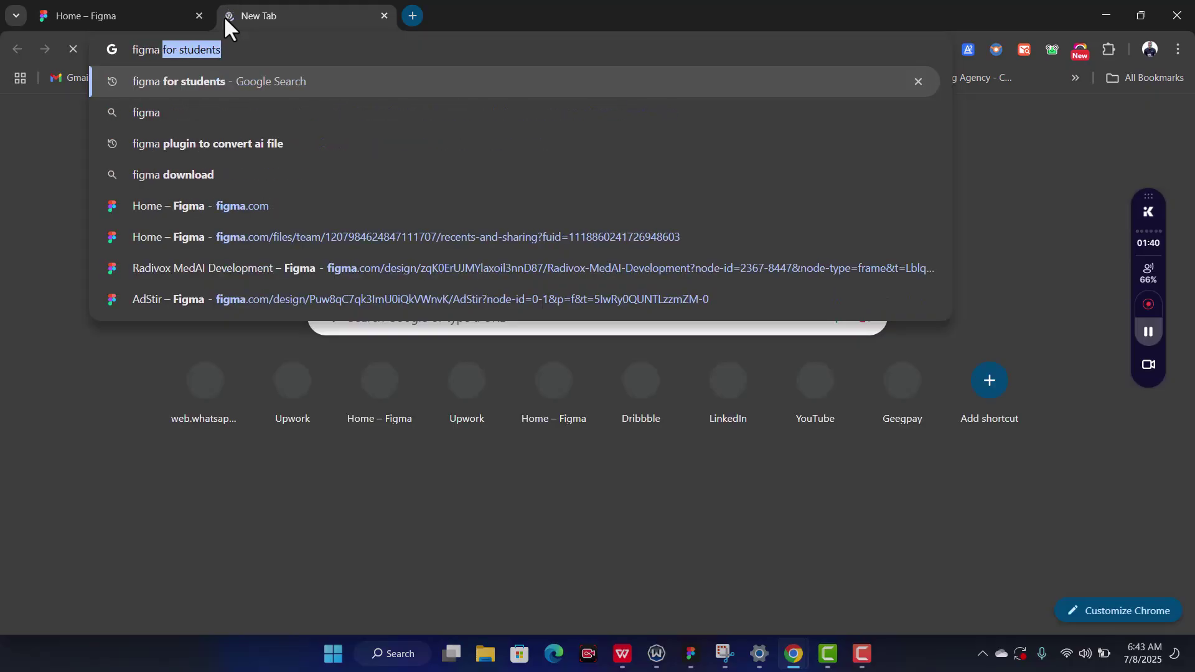
key("Return")
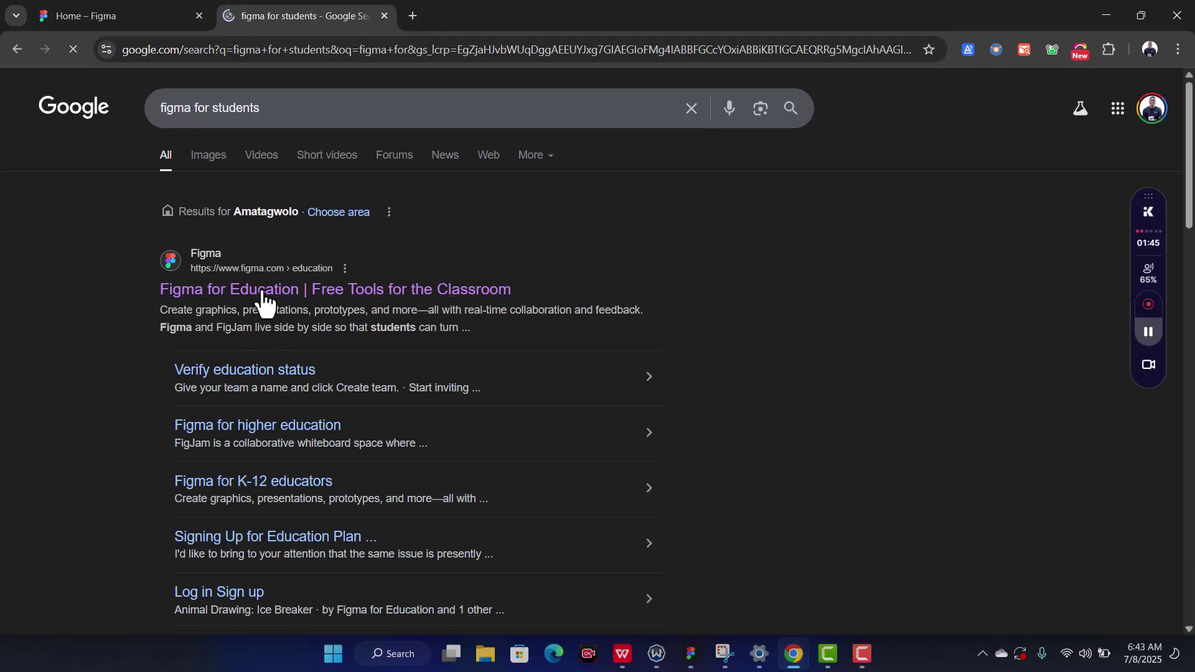
left_click(359, 290)
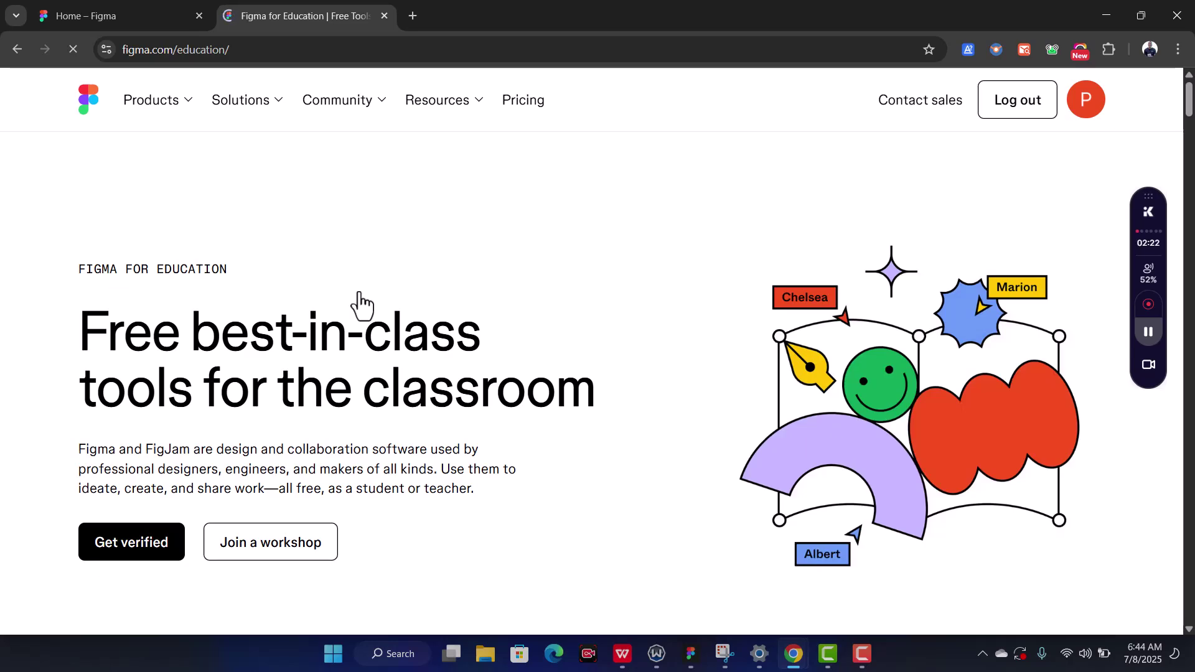
- Look over the Figma for Education page and open its application form to get verified
scroll(360, 305, "down", 1)
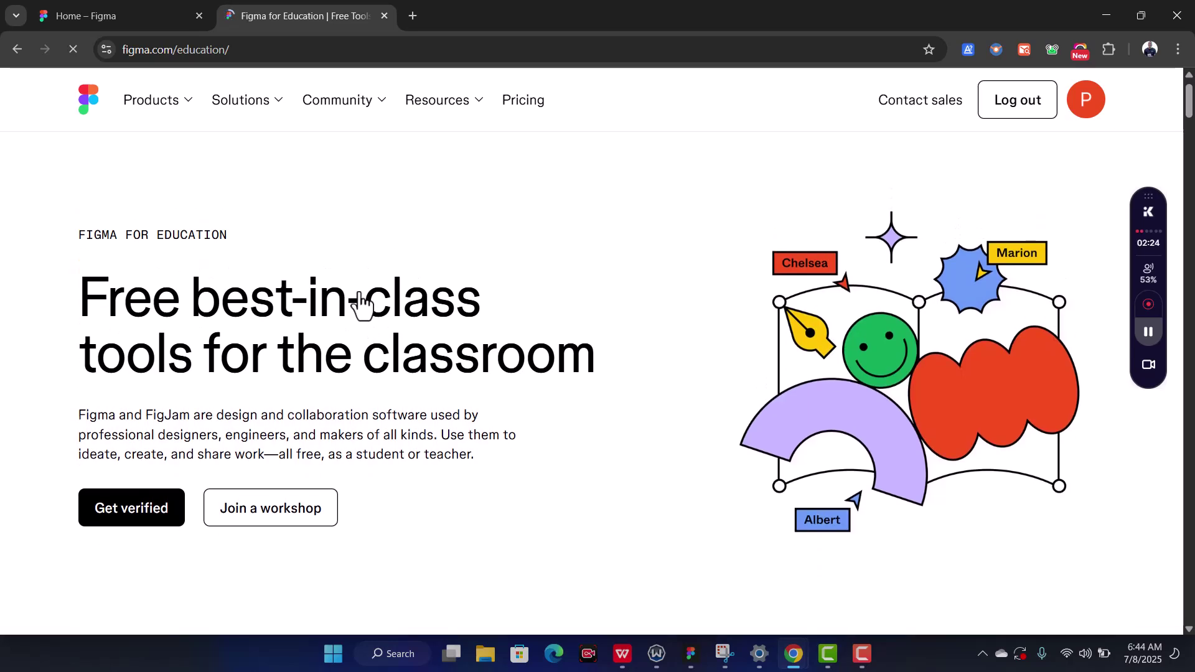
scroll(360, 305, "down", 3)
scroll(360, 305, "up", 4)
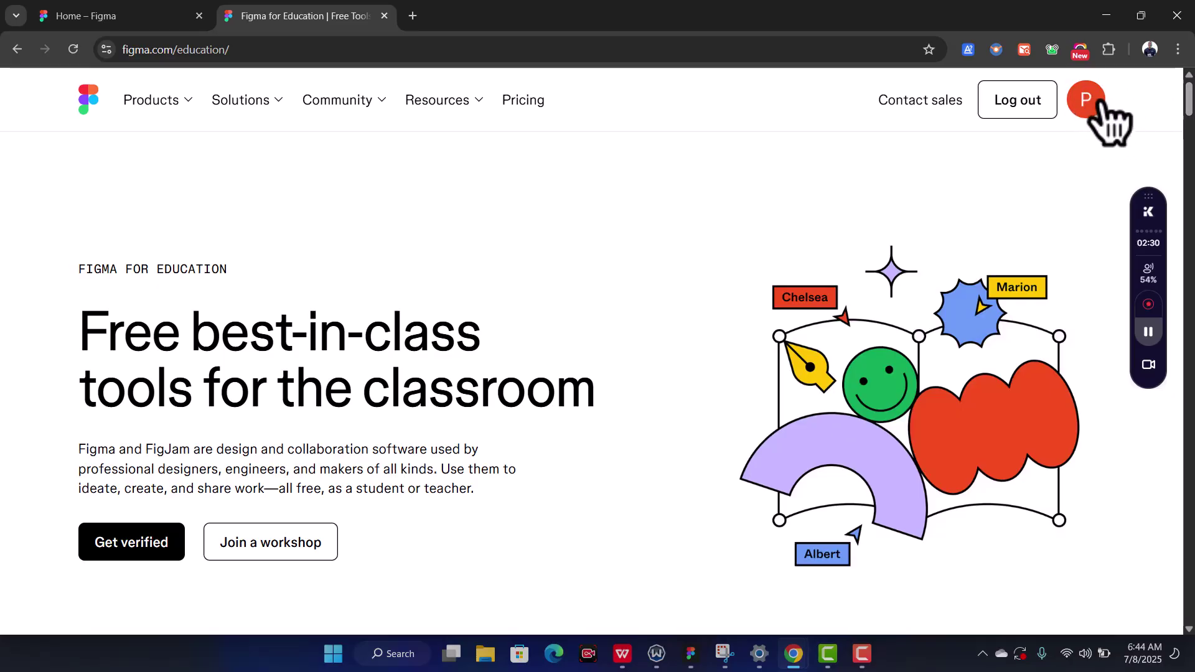
left_click(107, 16)
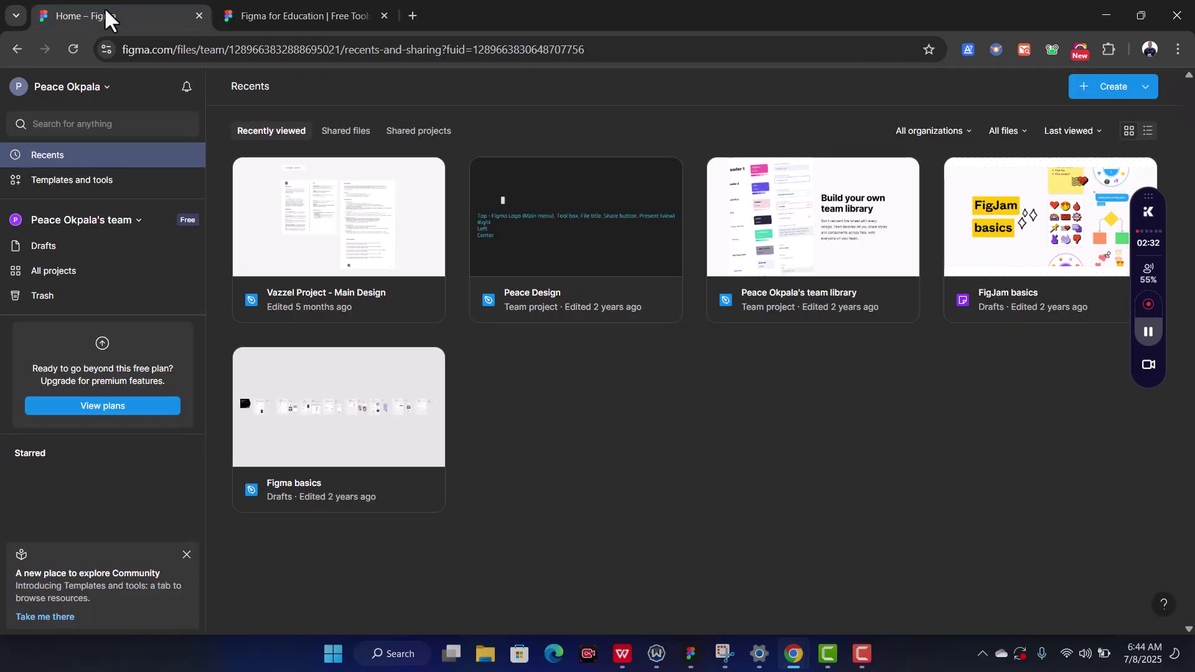
left_click(330, 13)
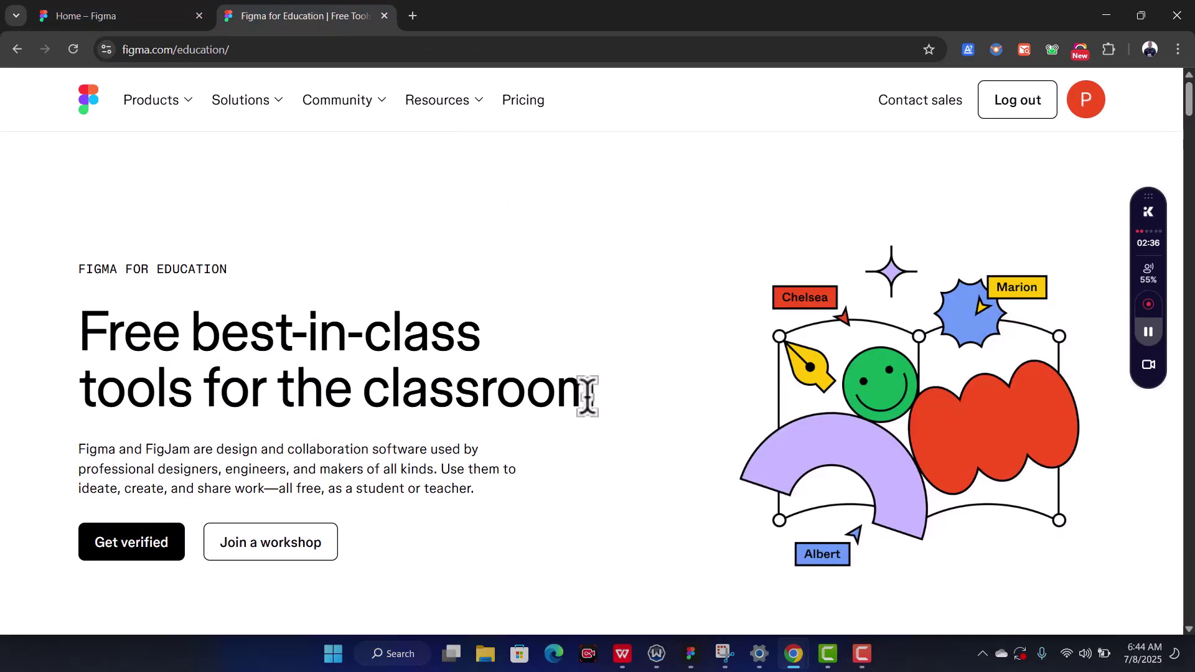
scroll(162, 448, "down", 2)
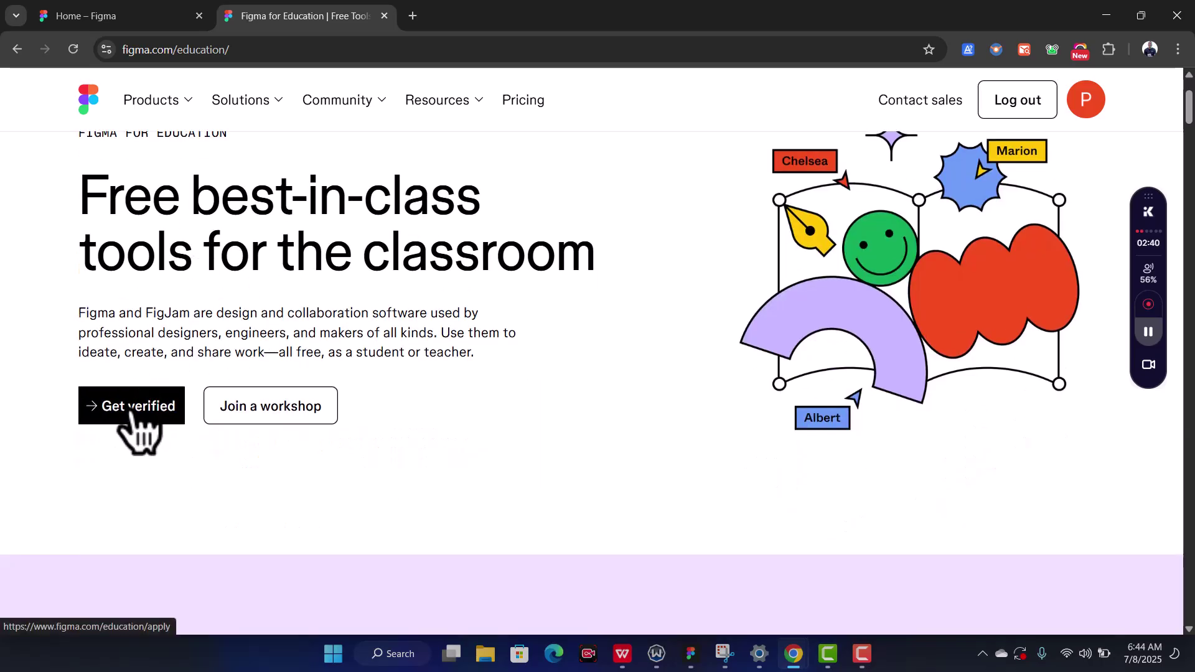
left_click(130, 407)
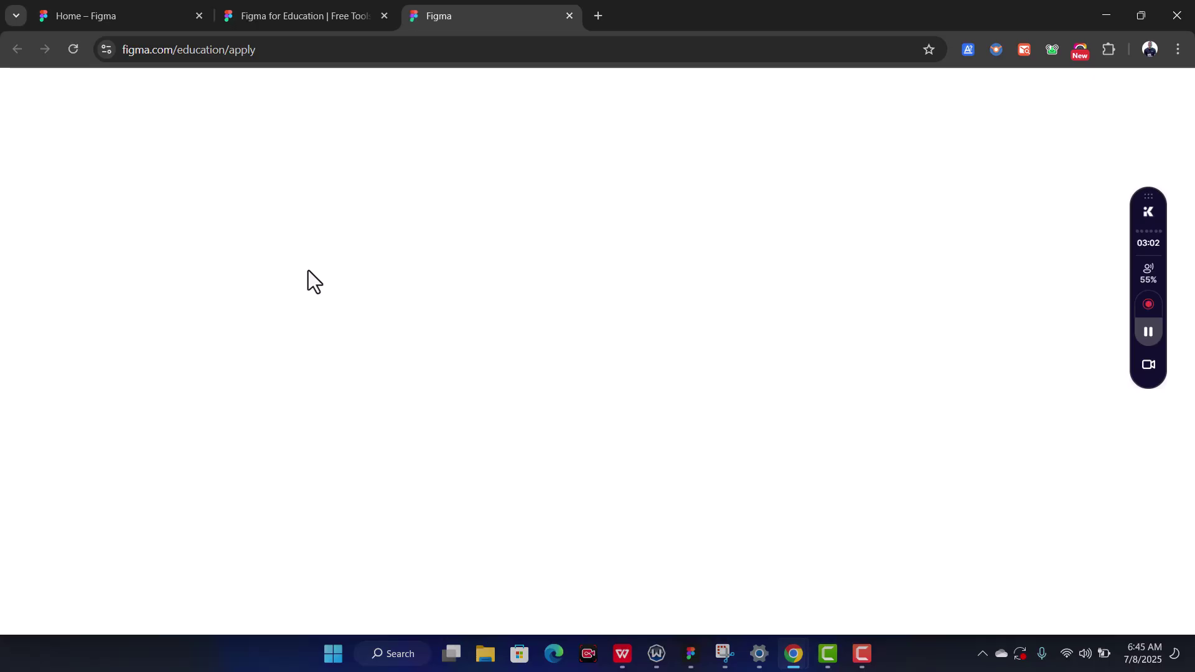
- Identify the applicant as a Student and set the institution type to Bootcamp or Online Program
scroll(311, 281, "down", 2)
scroll(311, 280, "up", 2)
scroll(405, 333, "down", 2)
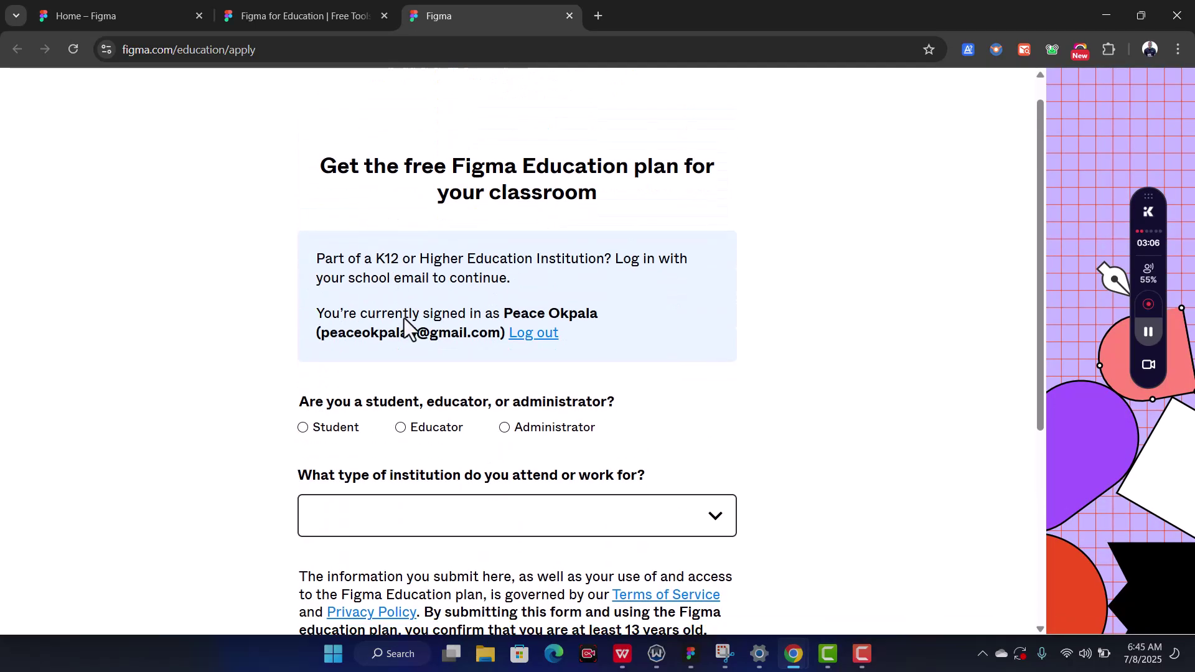
left_click(304, 344)
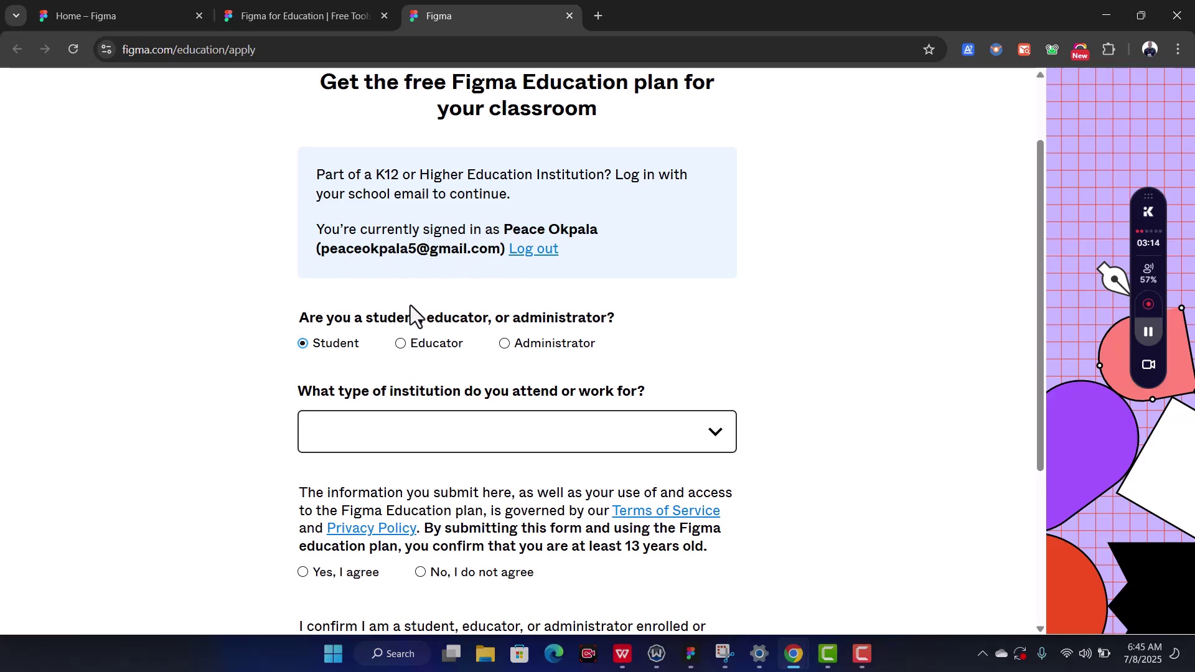
scroll(409, 305, "down", 1)
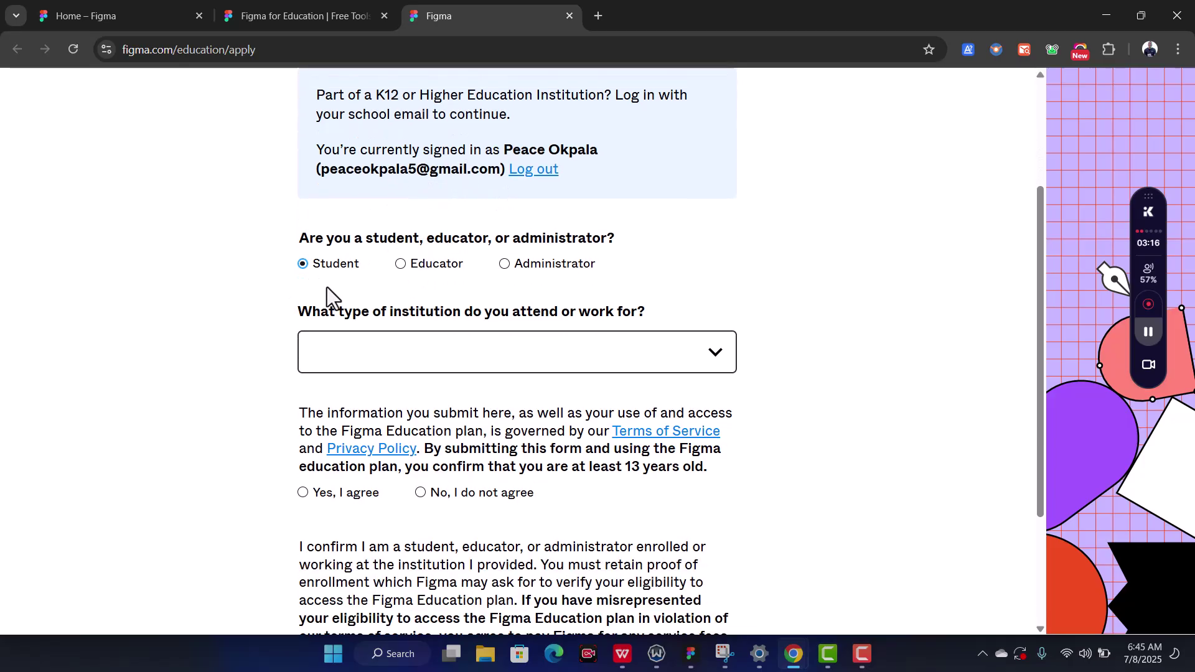
left_click(713, 354)
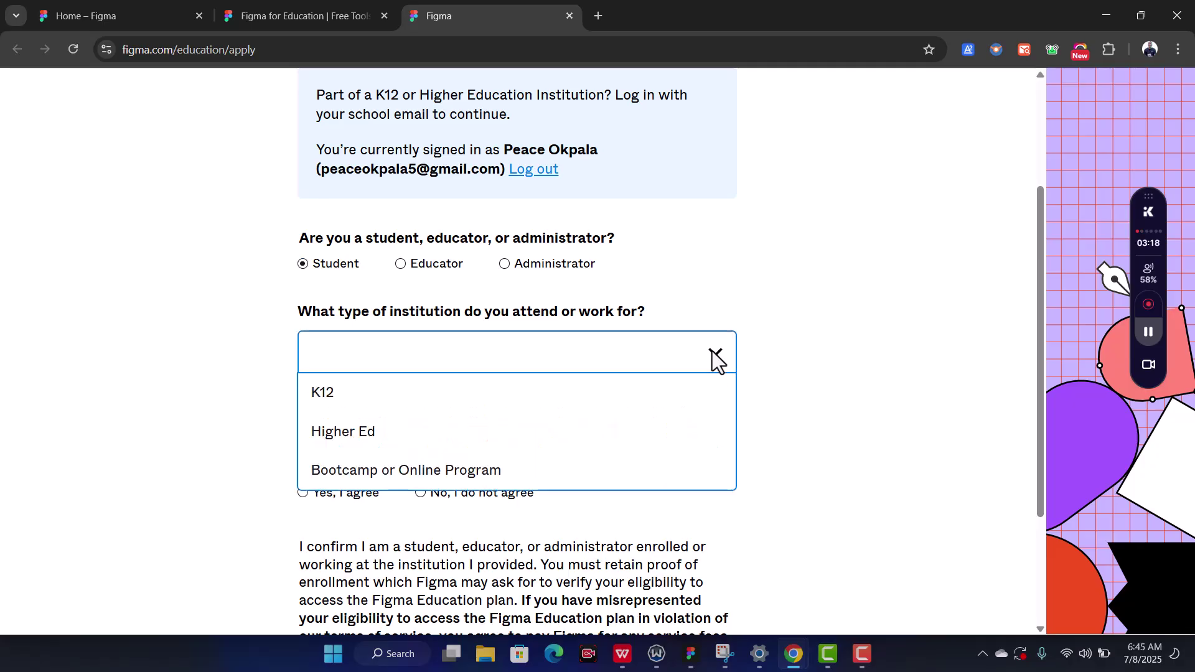
left_click(391, 470)
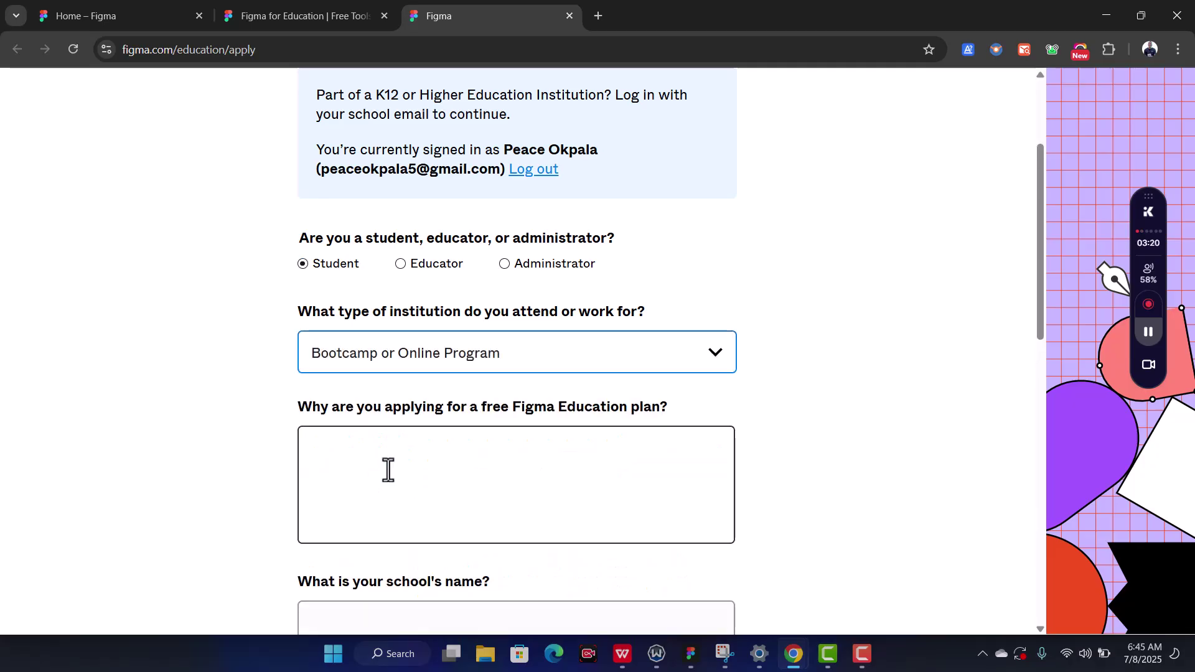
- Enter "To study and complete my design training" as the reason for applying for the free Education plan
scroll(388, 471, "down", 1)
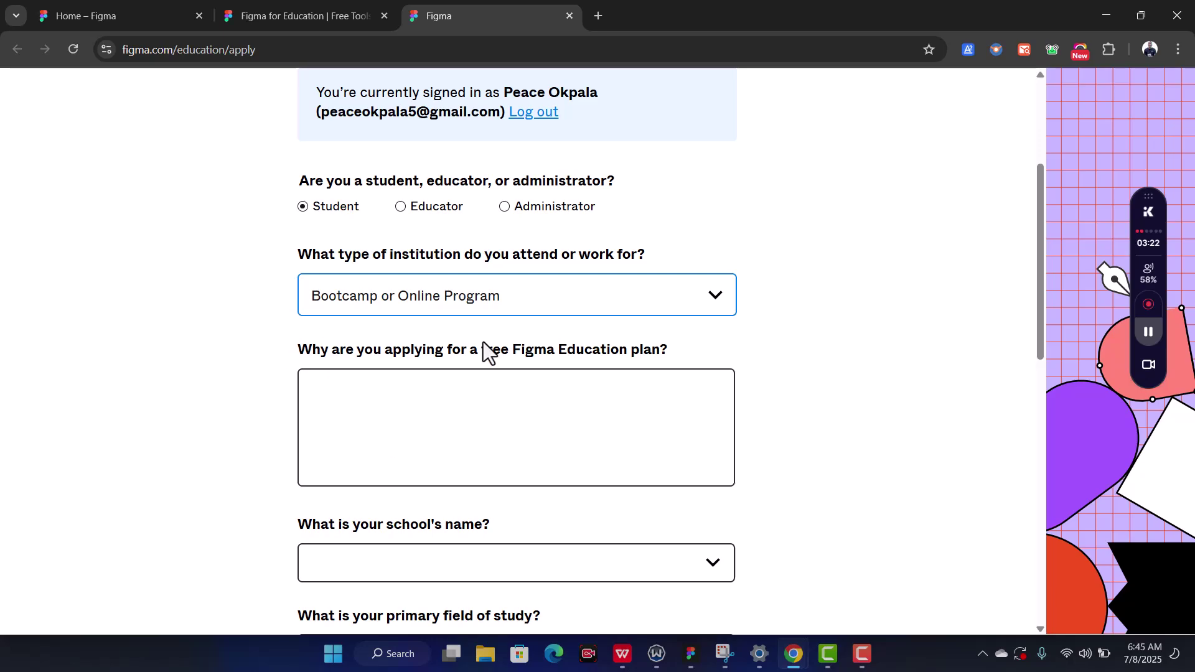
left_click(369, 396)
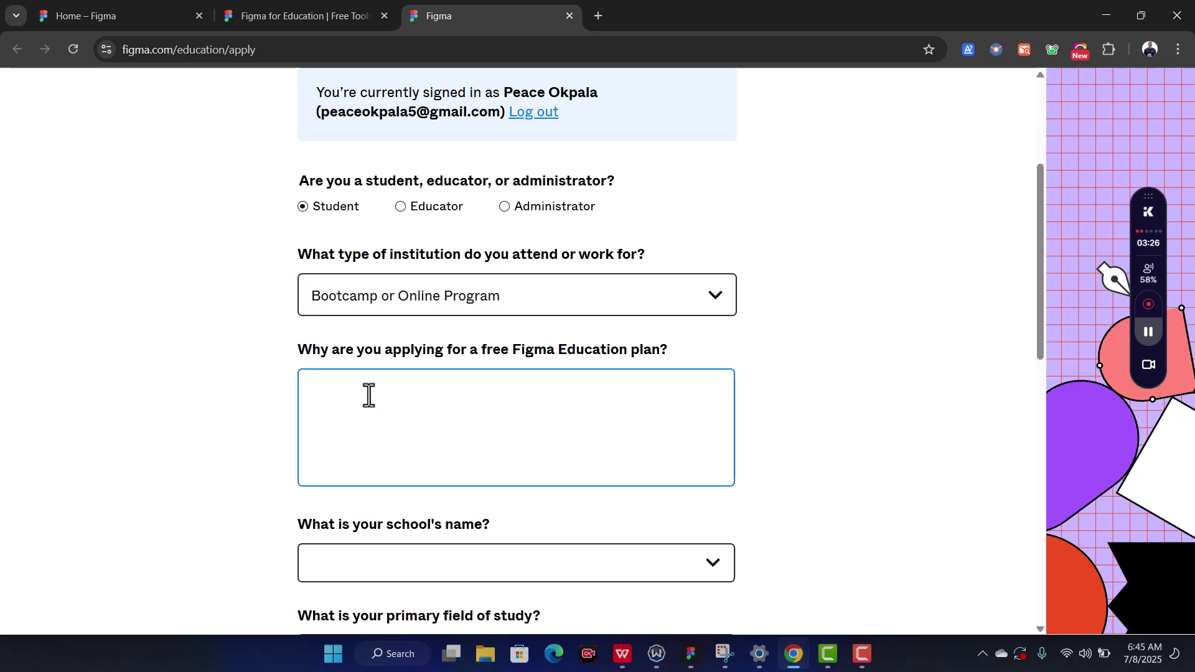
type("Free")
key("ctrl+a")
type("To stidy")
key("BackSpace")
key("BackSpace")
key("BackSpace")
type("udy and complete")
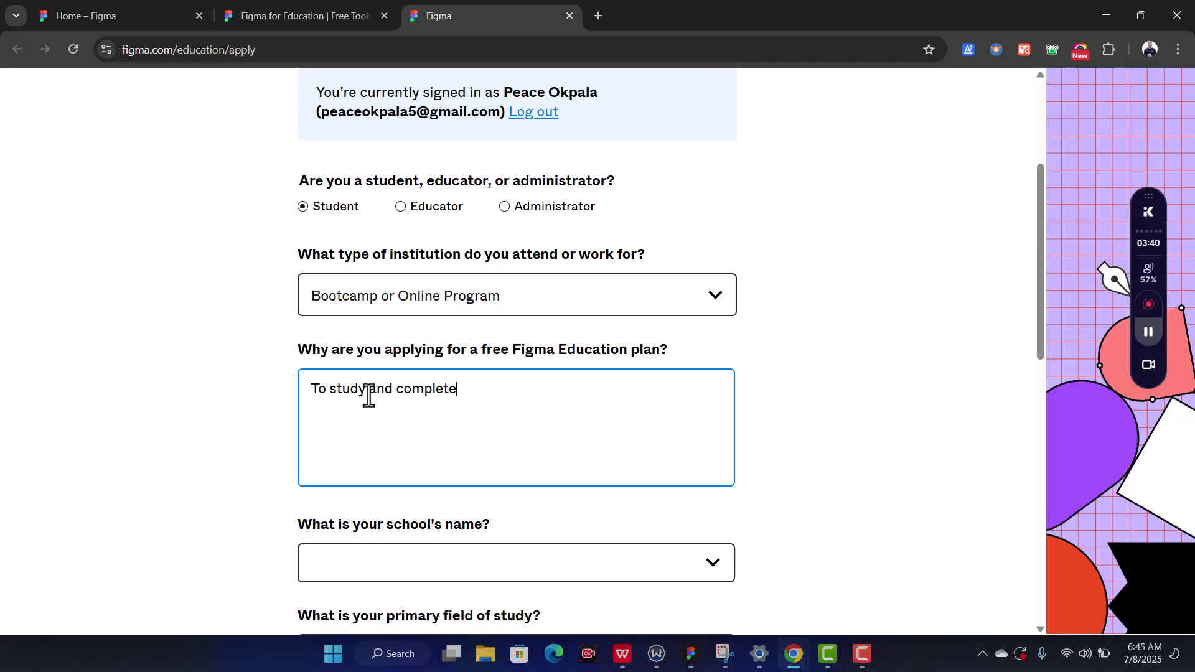
type(" my desings")
key("BackSpace")
key("BackSpace")
type("gn training")
- Search the school names for "rivers" and choose Rivers State University of Science and Technology
scroll(368, 396, "down", 2)
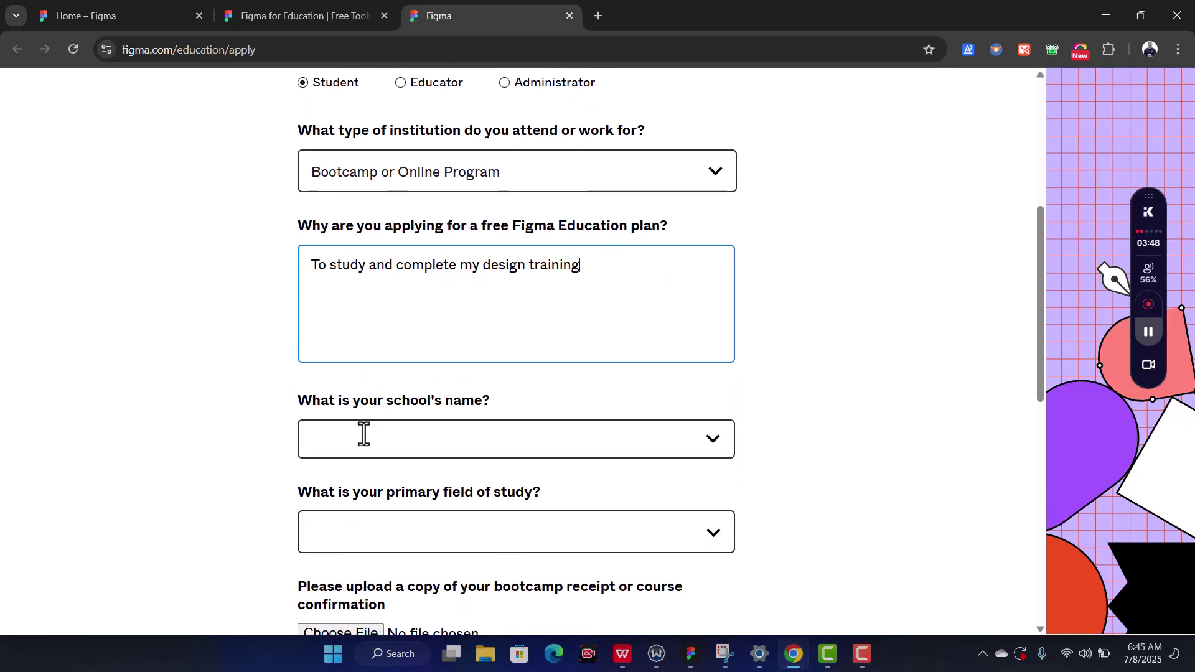
scroll(411, 437, "down", 1)
left_click(561, 396)
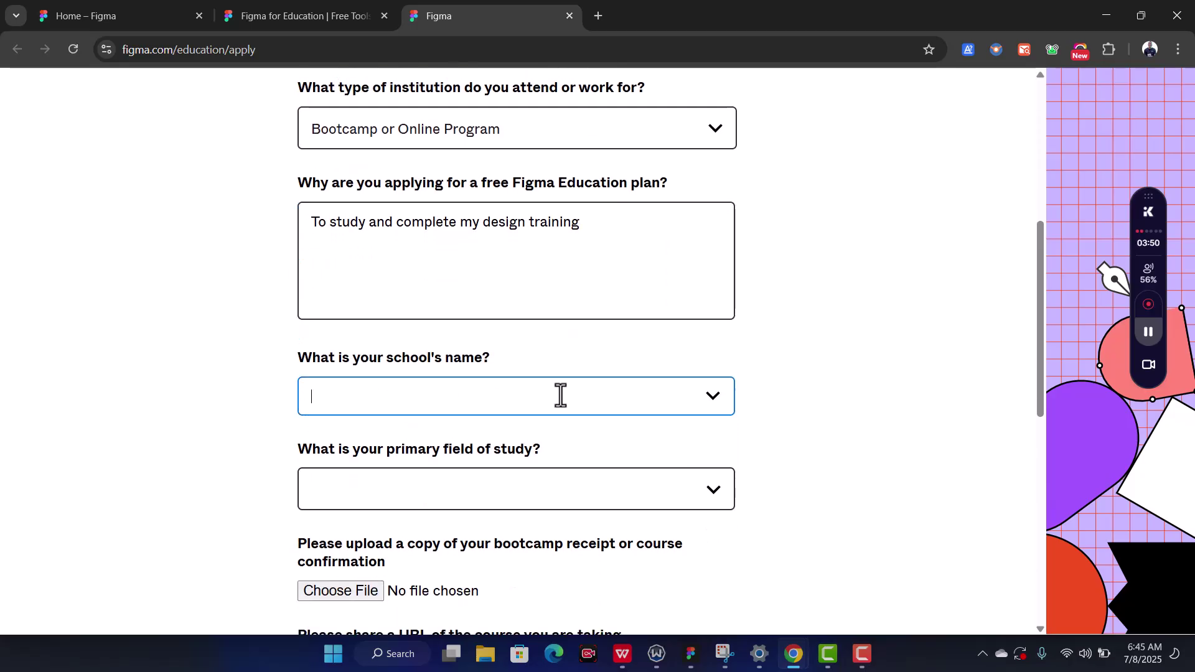
scroll(560, 396, "down", 1)
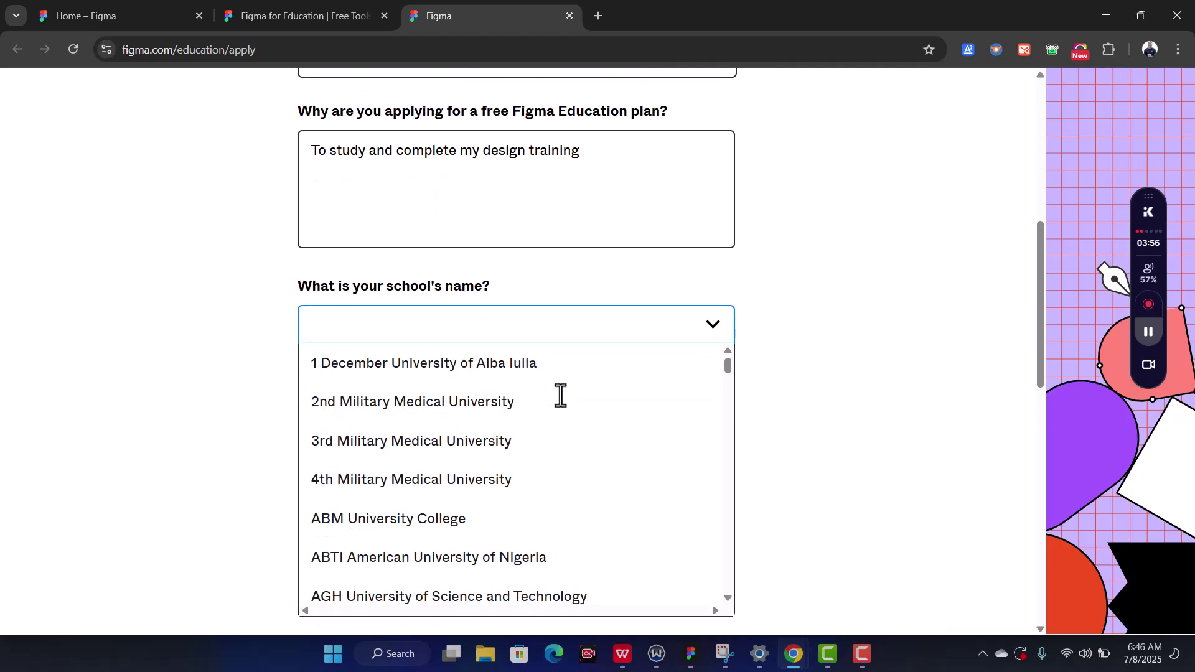
type("r")
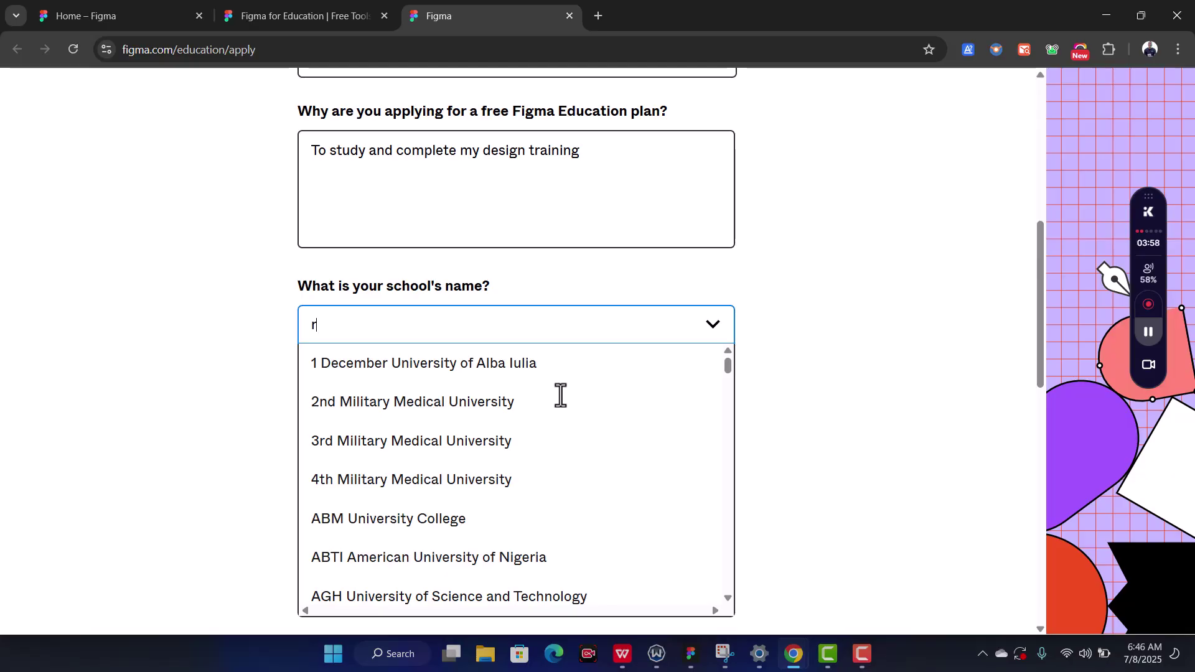
type("ivers")
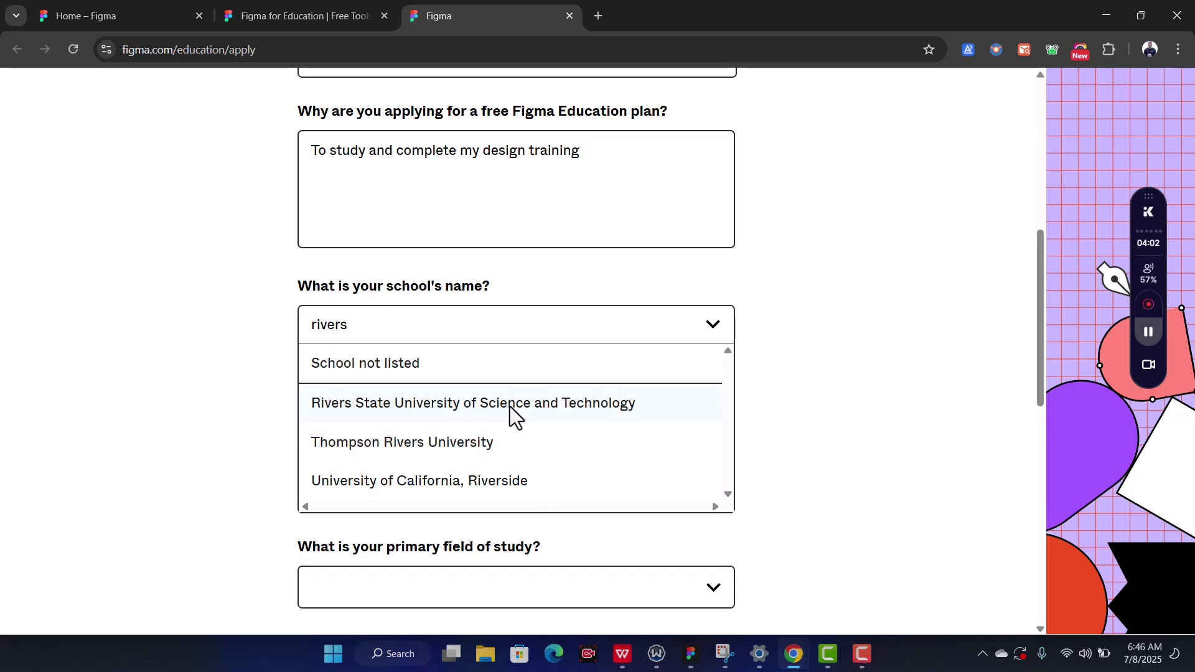
left_click(510, 406)
- Set the primary field of study to UX/UI or Interaction Design
scroll(394, 419, "down", 1)
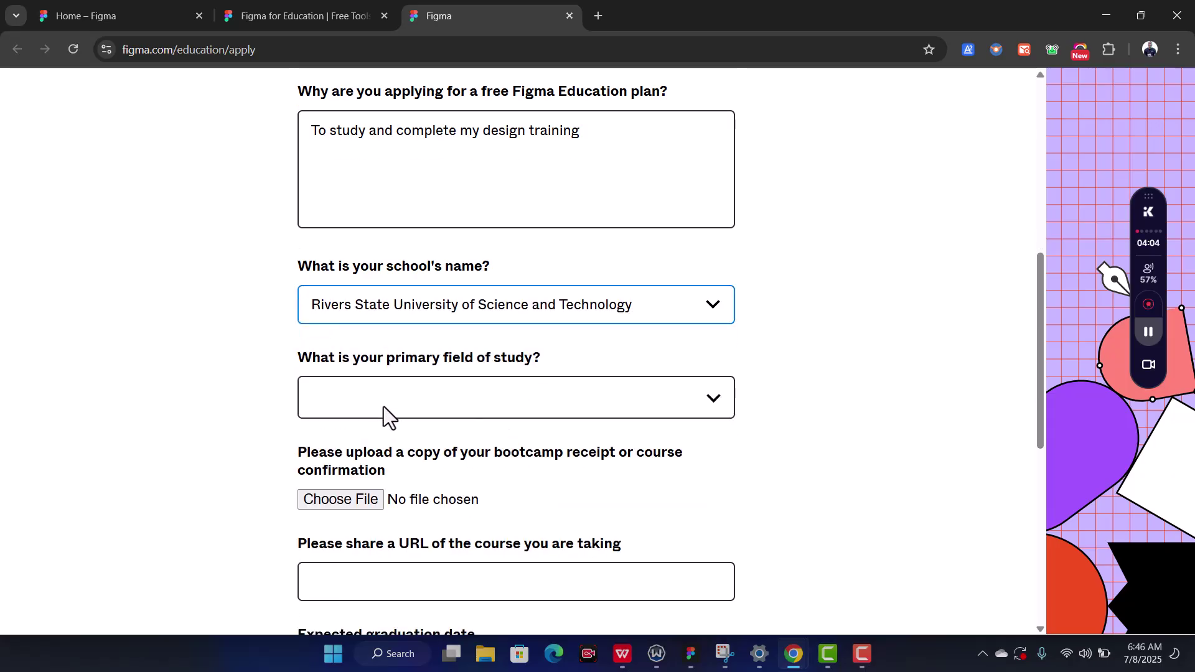
left_click(474, 394)
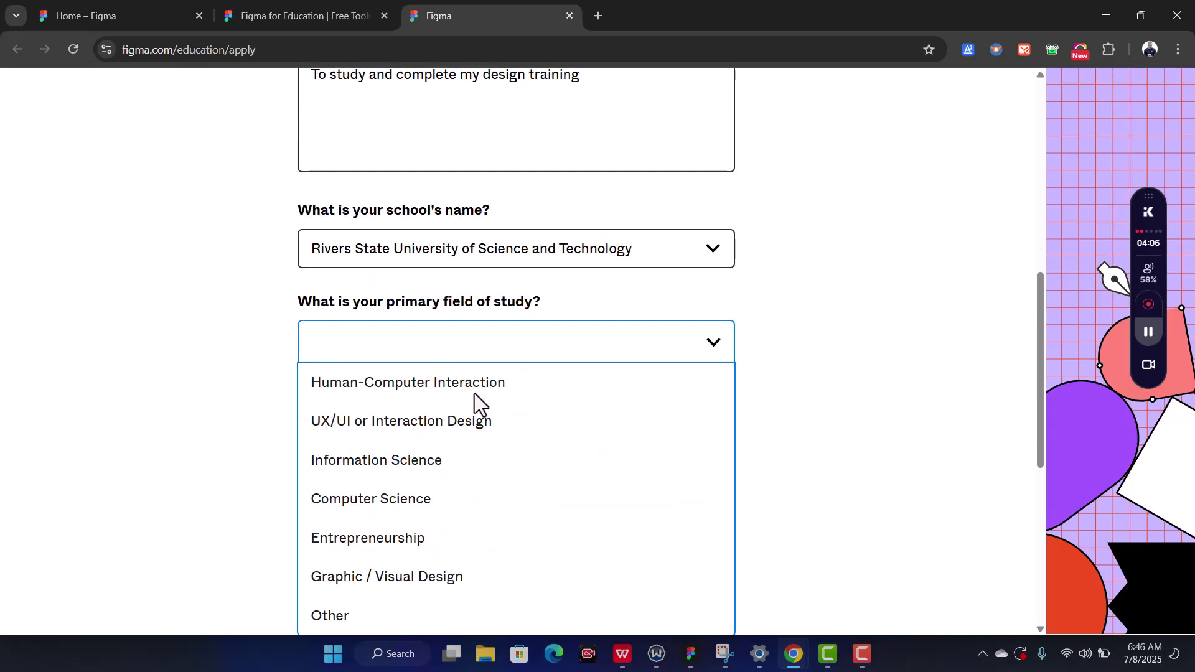
left_click(391, 428)
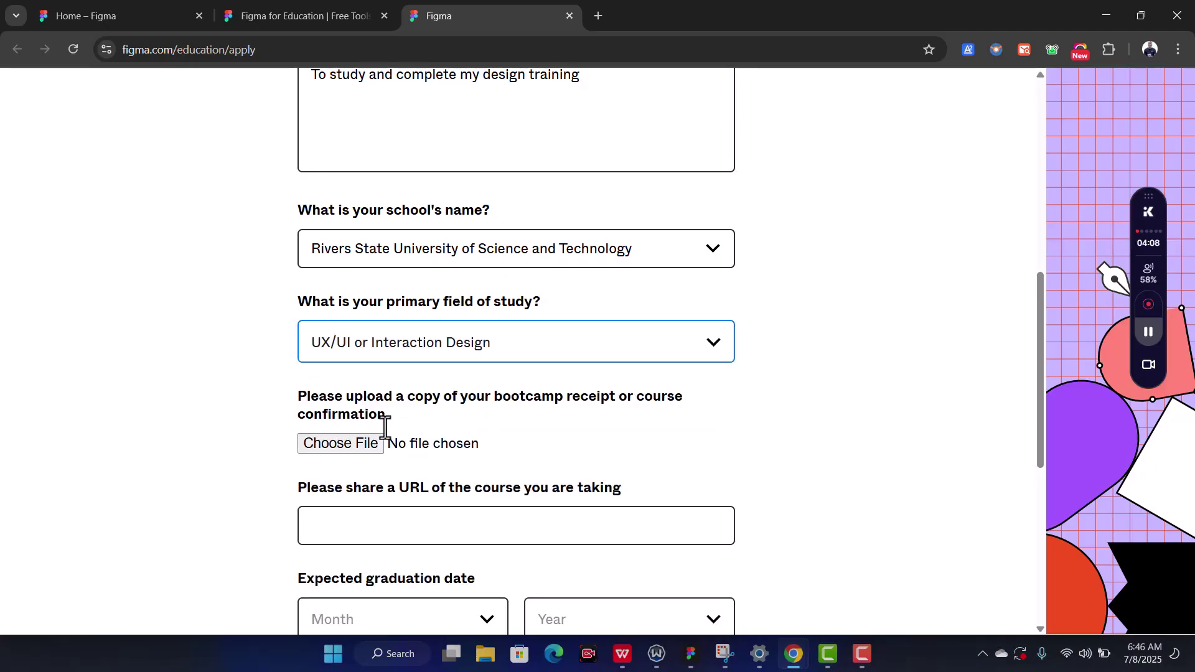
- Search Google for "Rivers state university free receipt slip pdf" in a new browser tab and show the image results
scroll(478, 345, "down", 1)
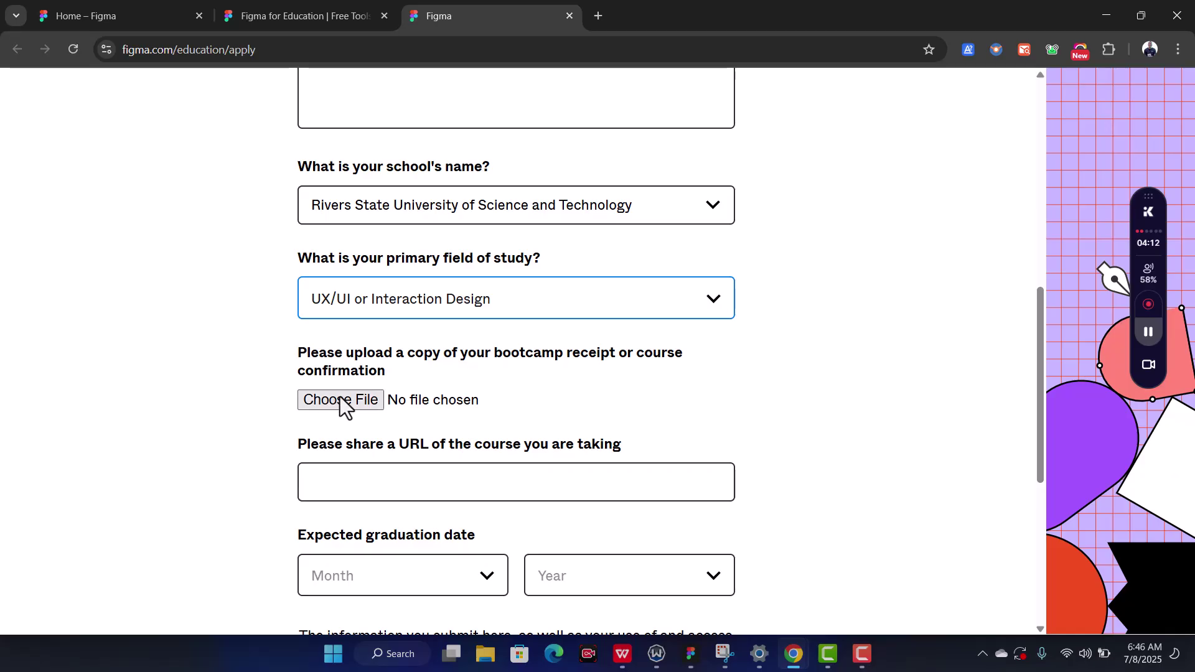
left_click(599, 16)
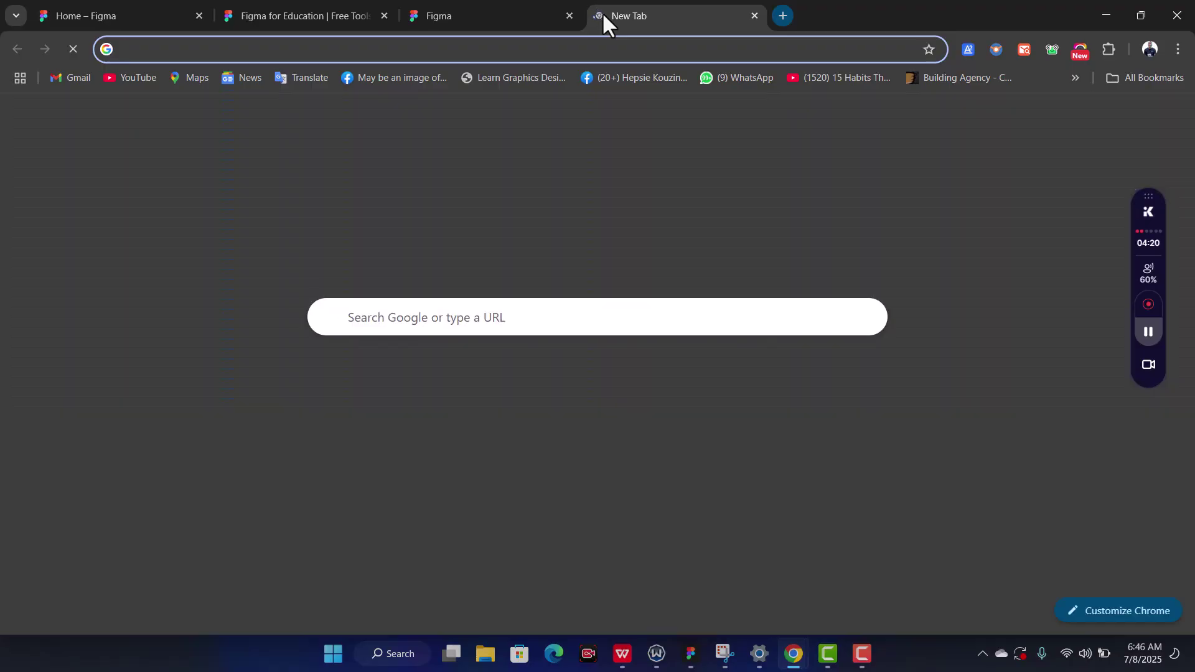
type("rivers")
key("Right")
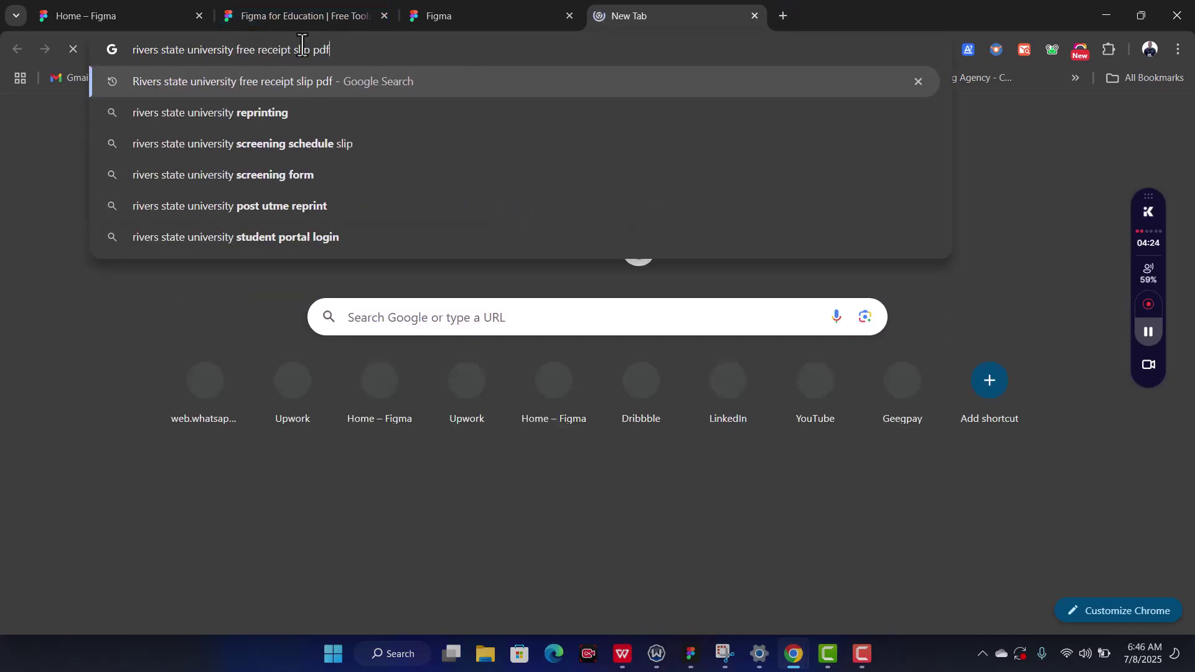
key("Return")
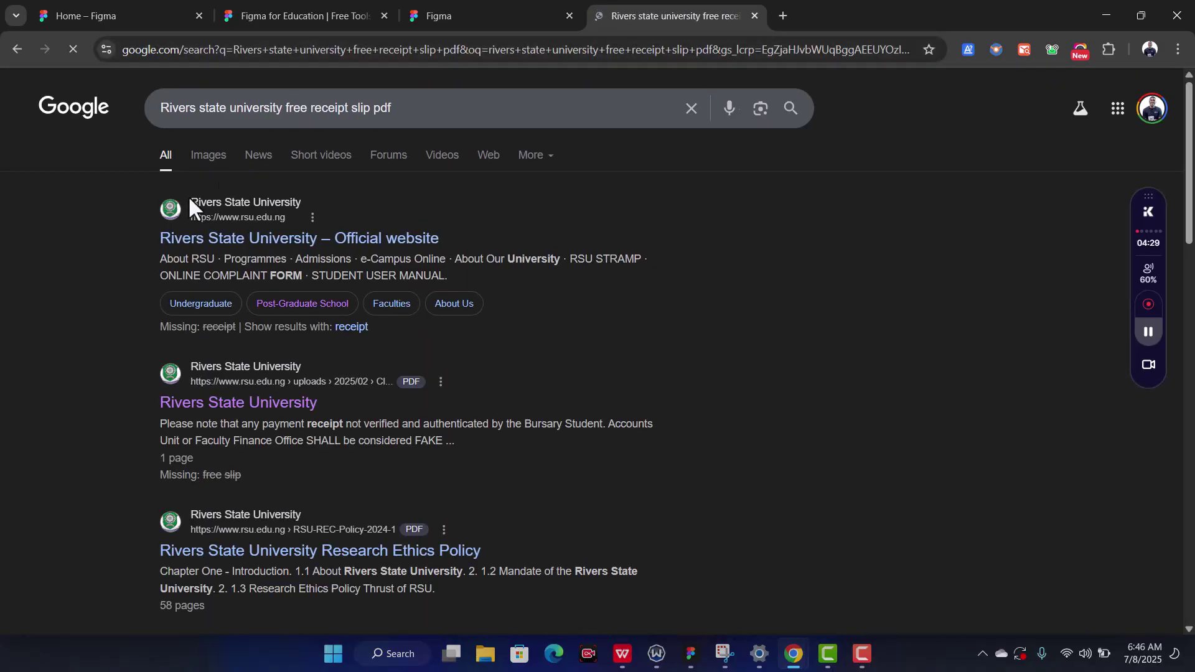
left_click(220, 167)
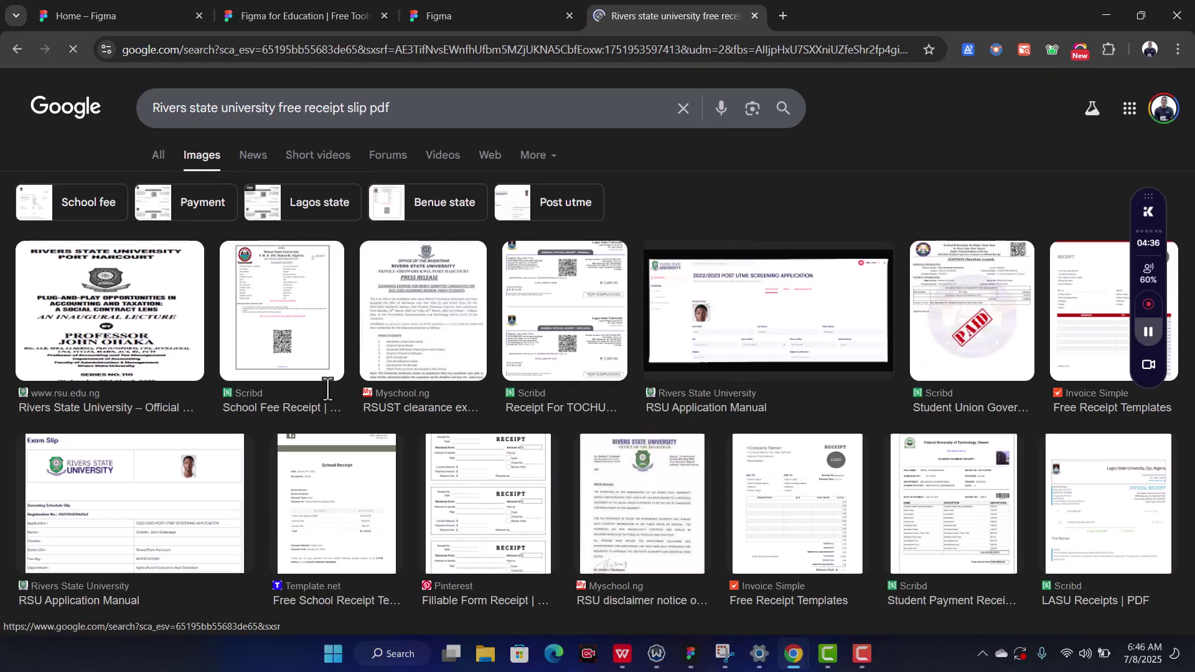
scroll(890, 271, "down", 1)
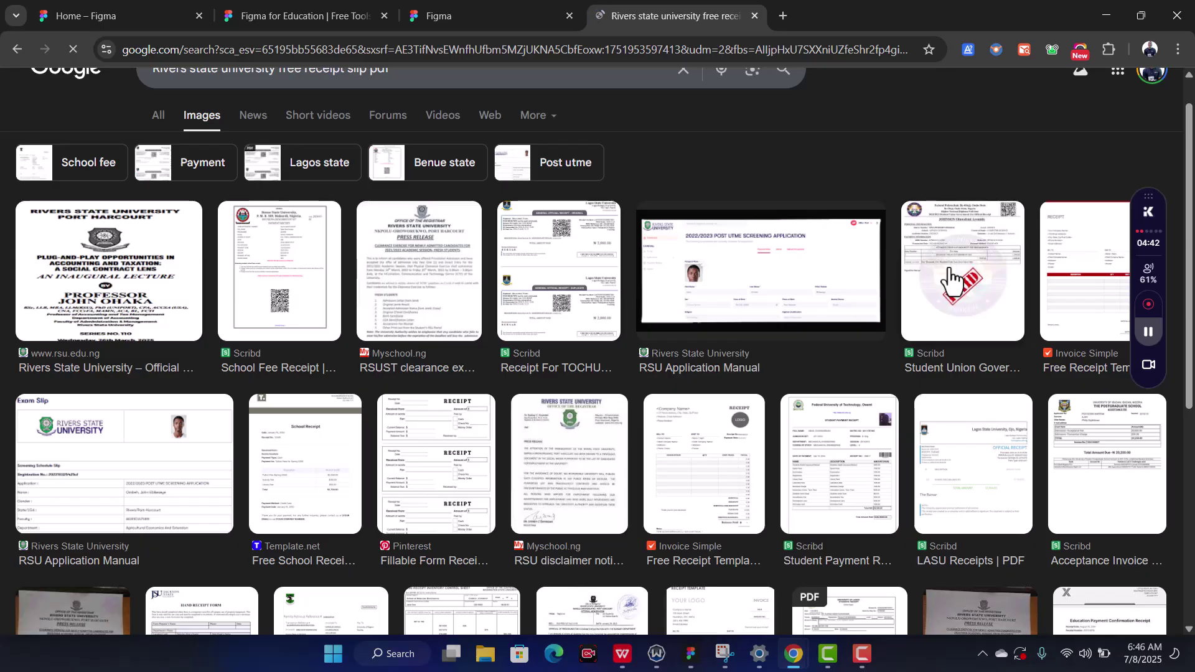
scroll(951, 282, "down", 2)
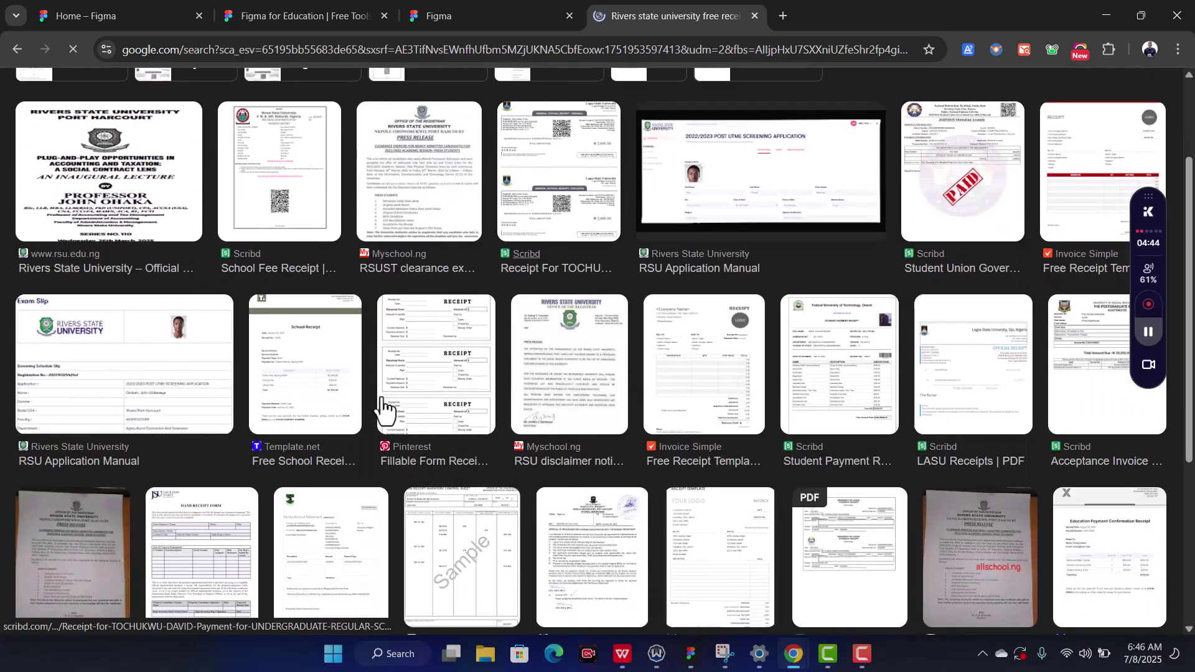
scroll(488, 392, "down", 2)
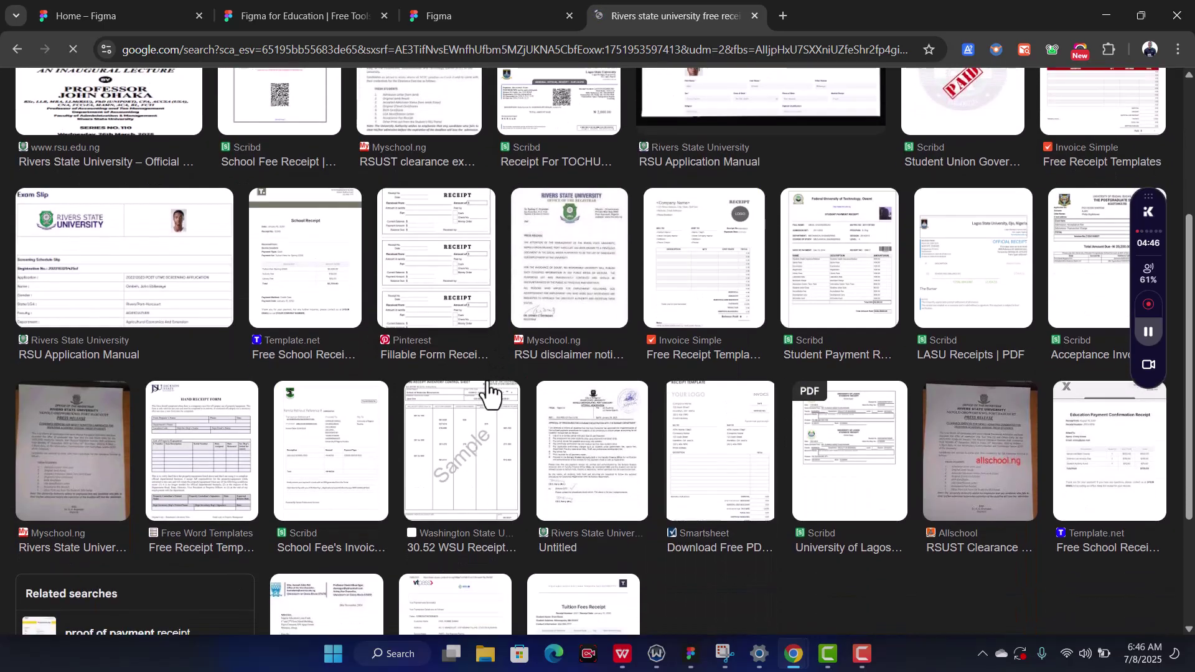
scroll(563, 372, "up", 1)
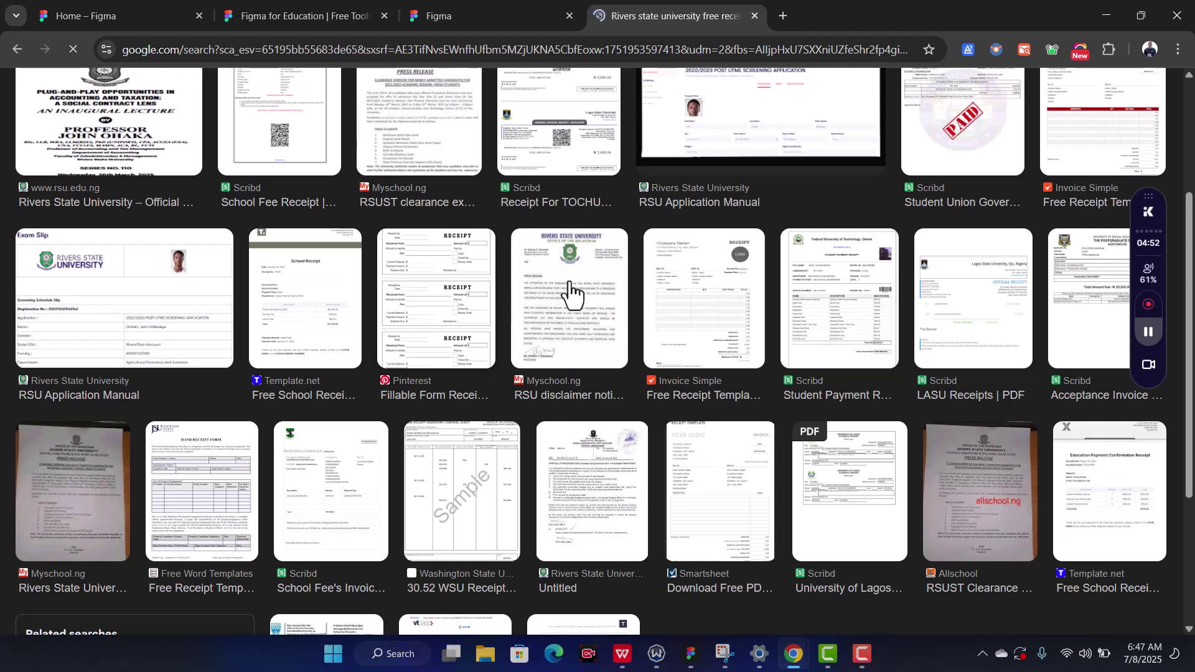
scroll(571, 296, "up", 1)
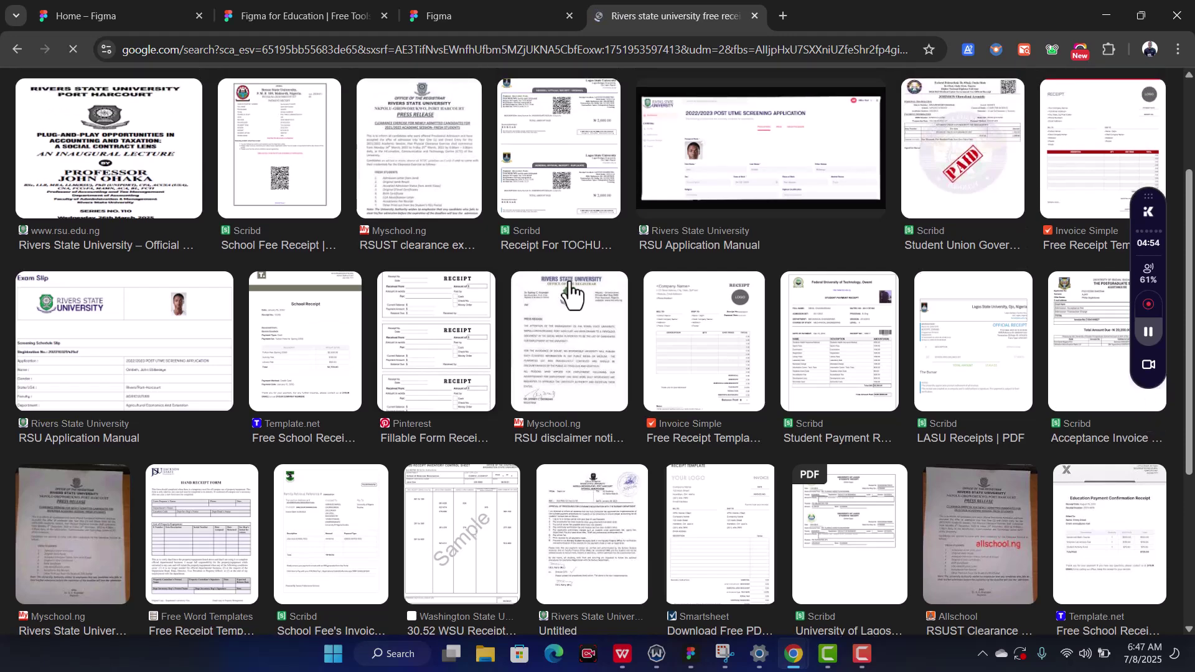
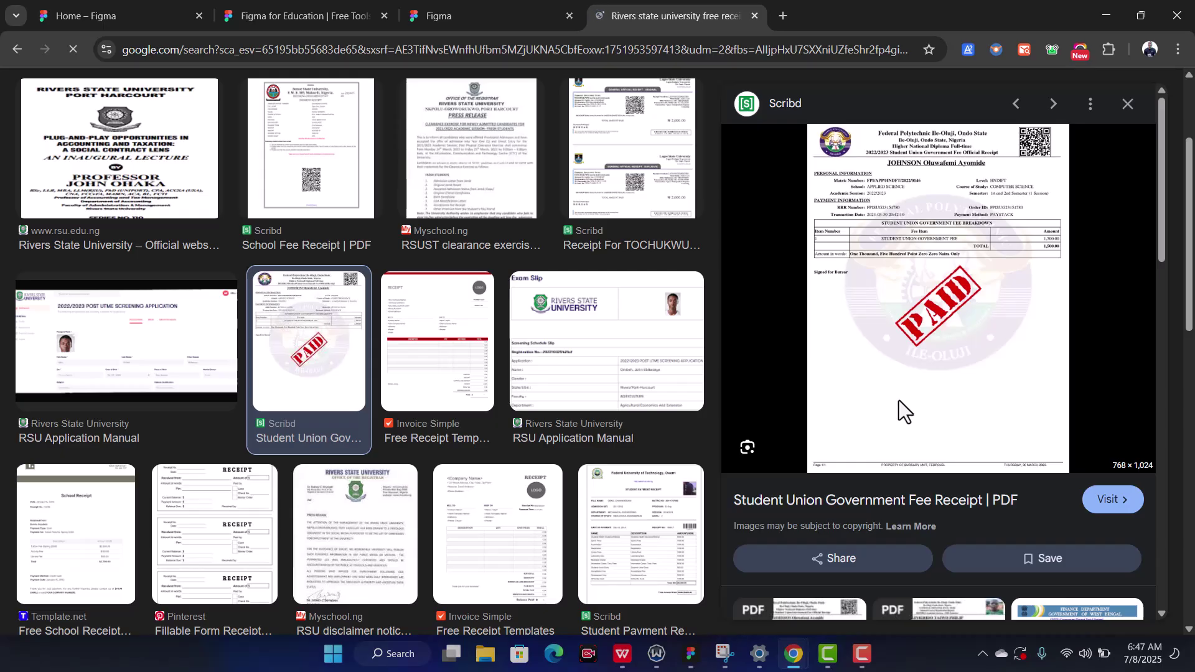
right_click(899, 401)
key("v")
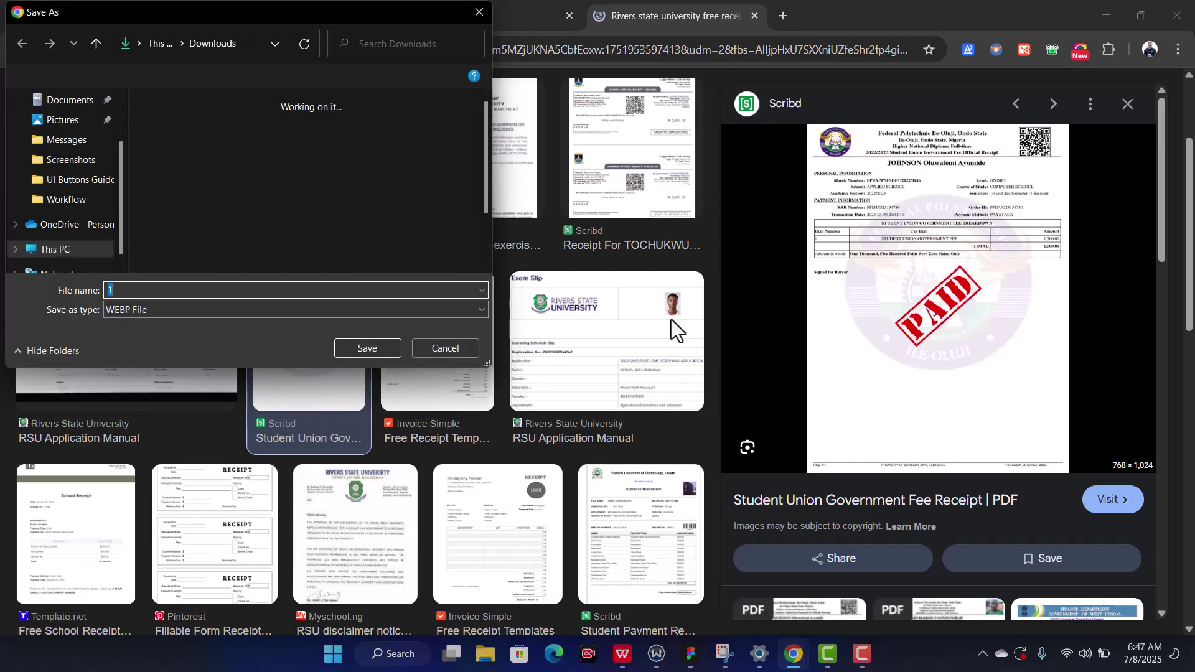
left_click(479, 11)
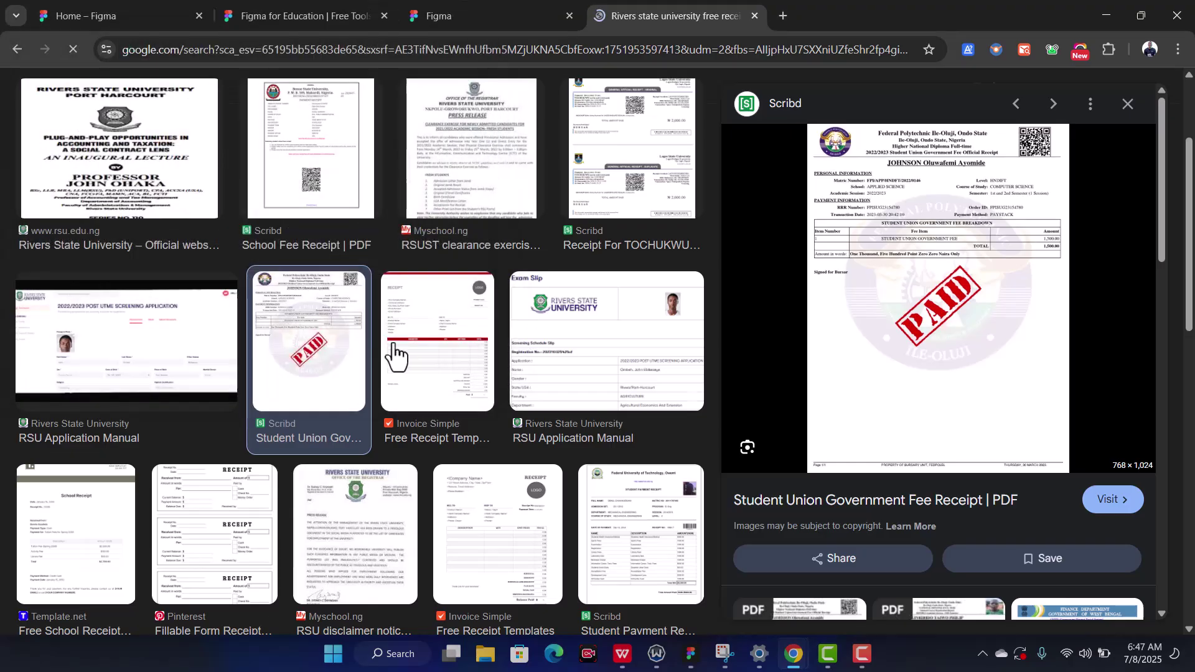
- Save the Rivers State University press release image from the Myschool.ng result as a JPEG named "Bootcamp receipt"
scroll(392, 352, "up", 3)
scroll(392, 352, "down", 4)
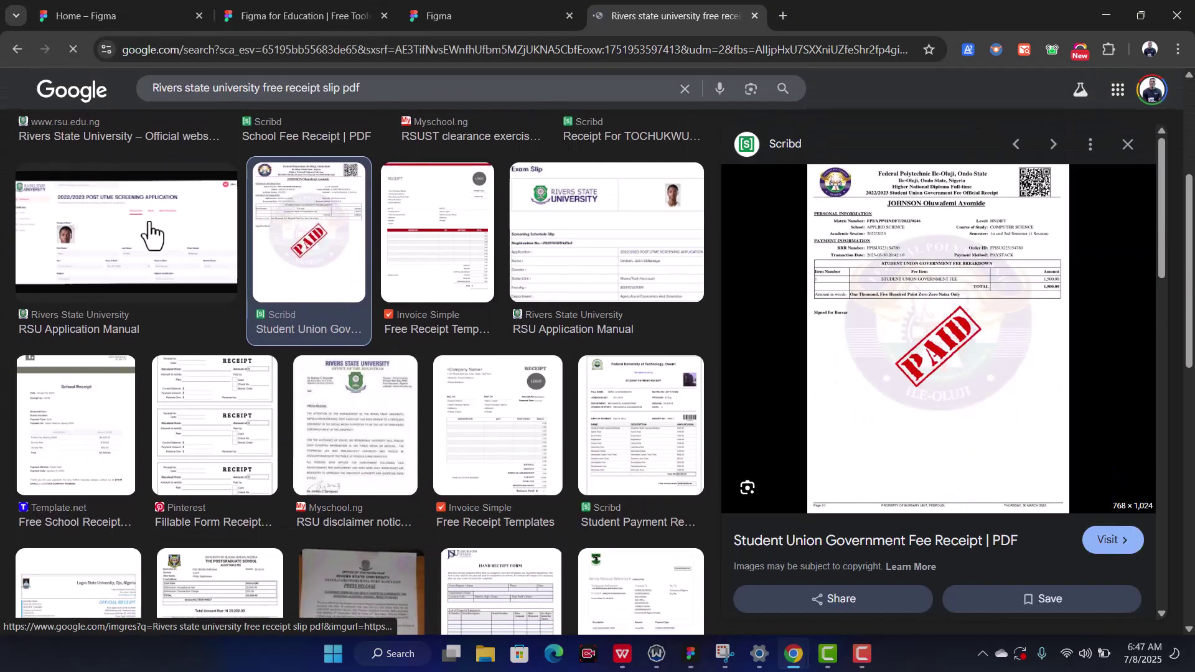
left_click(338, 436)
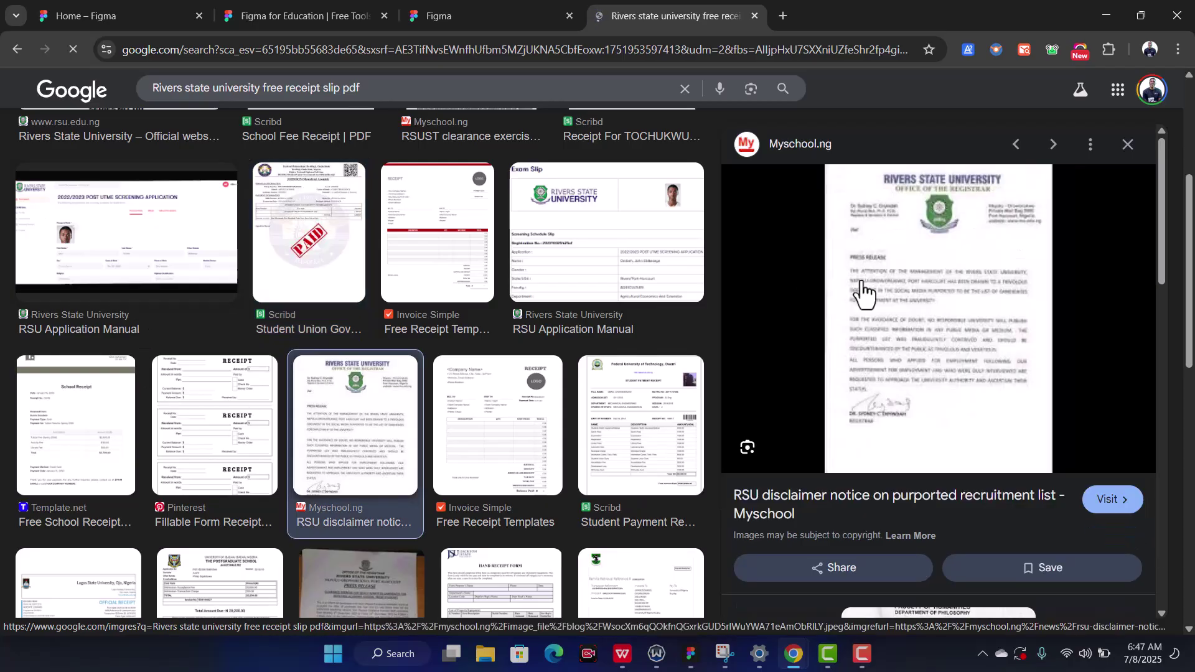
right_click(890, 303)
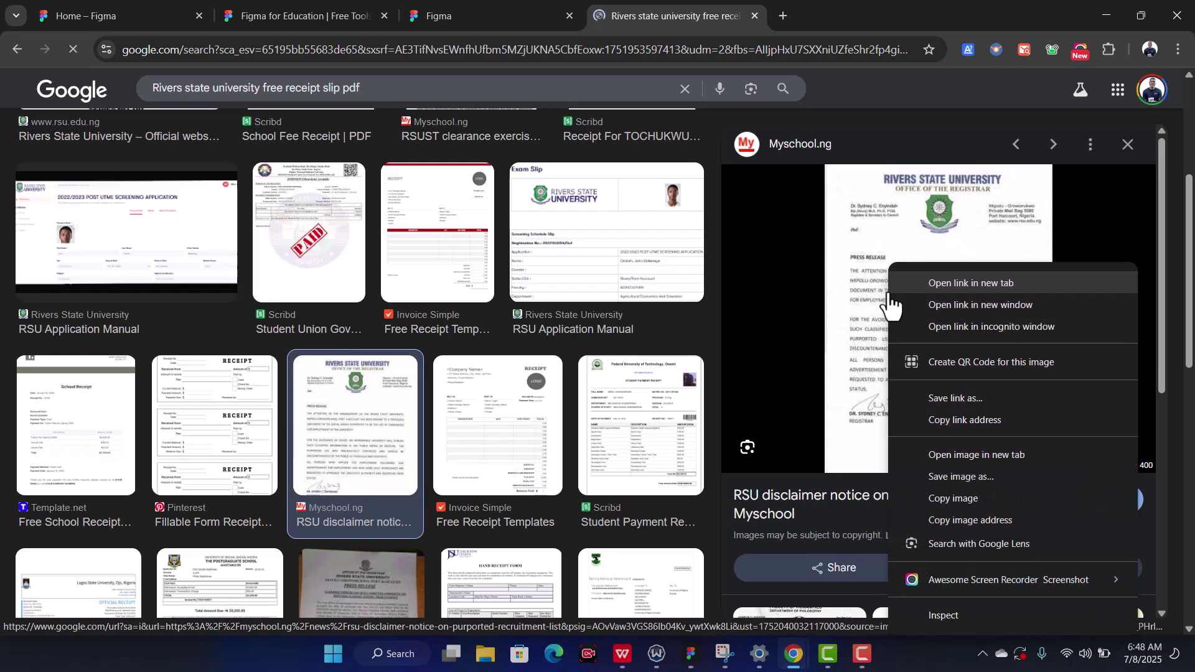
left_click(962, 477)
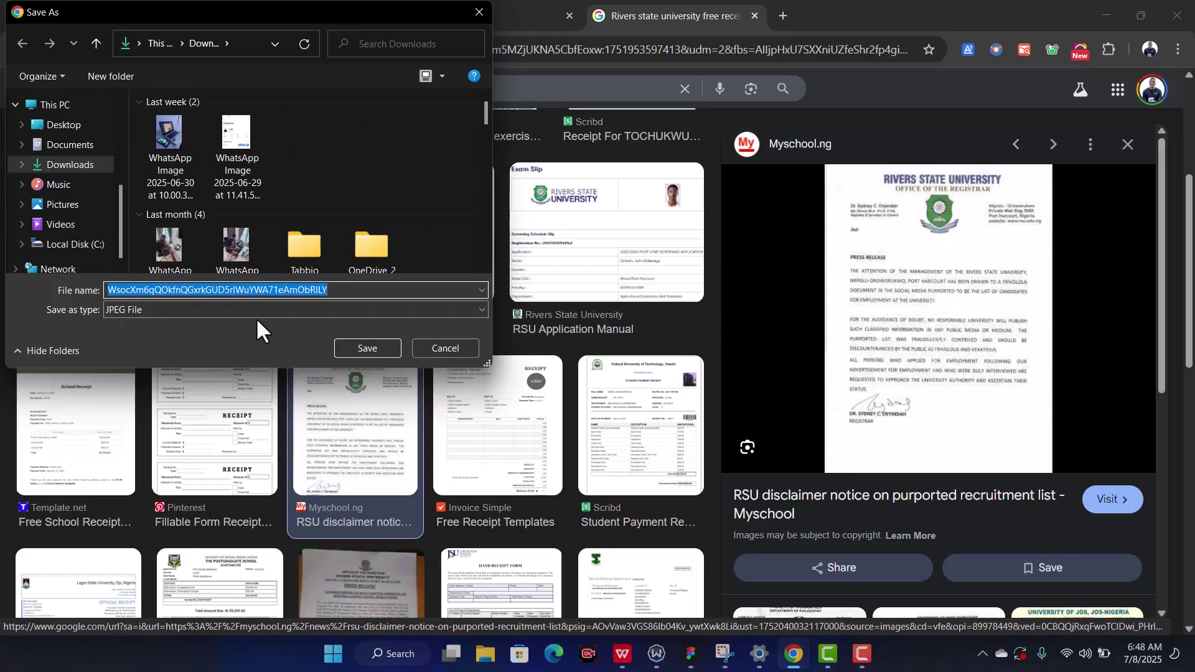
type("Boo")
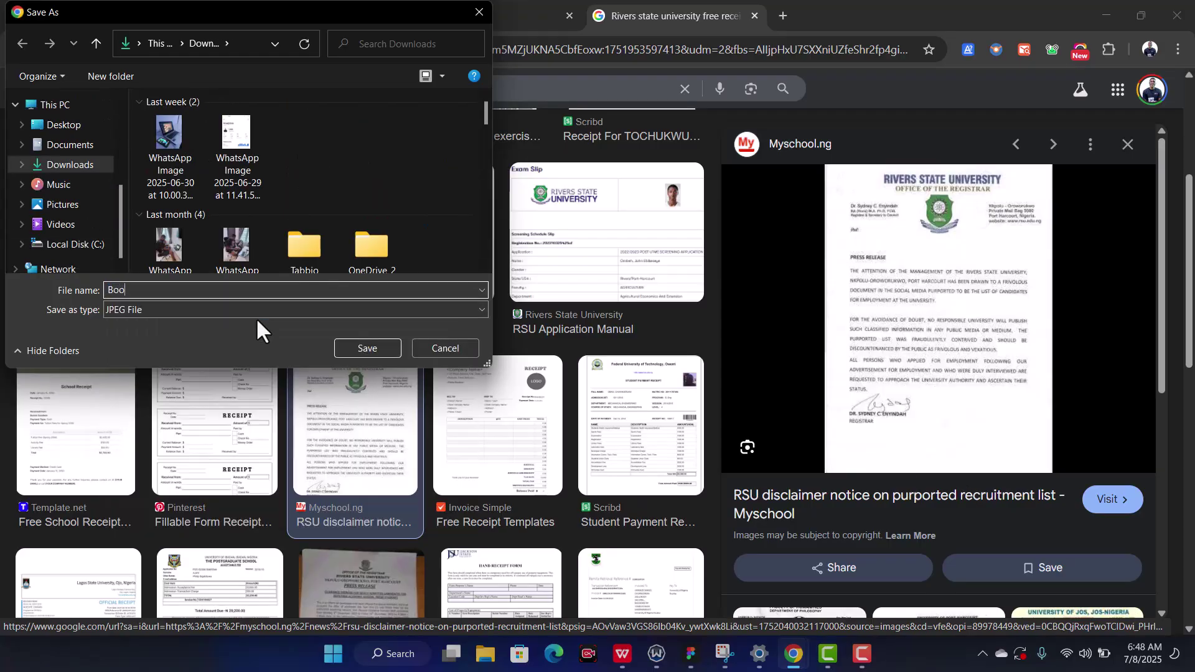
type("tcamp receipt")
key("Return")
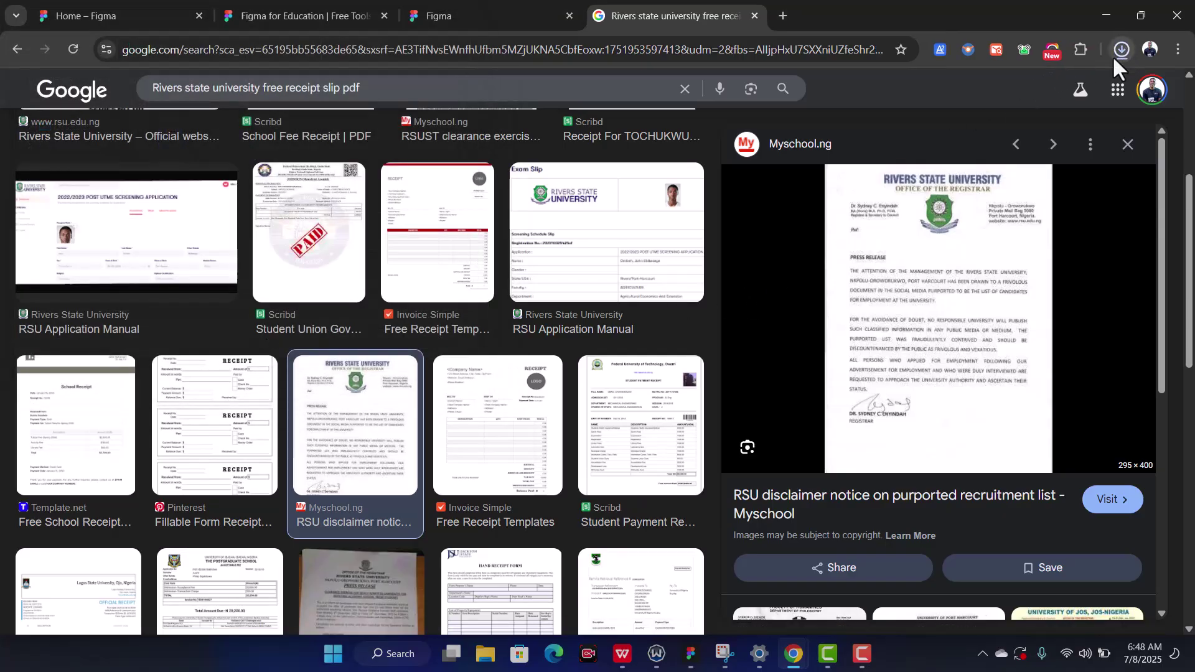
- Attach Bootcamp receipt.jpeg from the Downloads folder as the bootcamp receipt or course confirmation in the Figma application
left_click(466, 8)
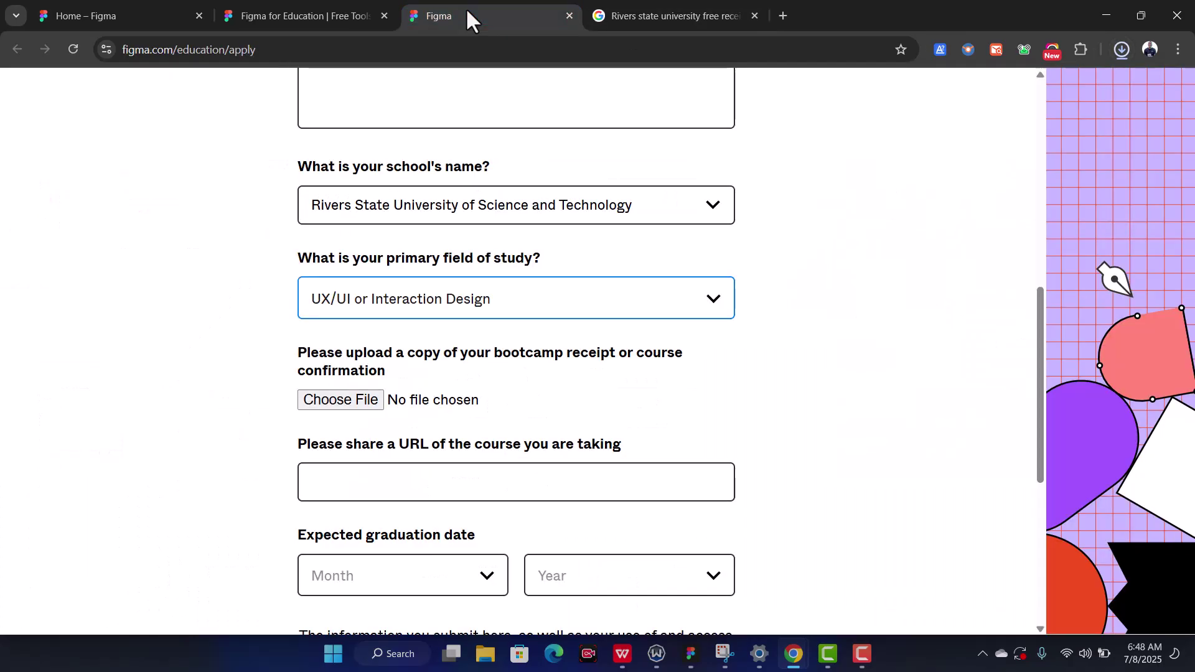
left_click(1121, 50)
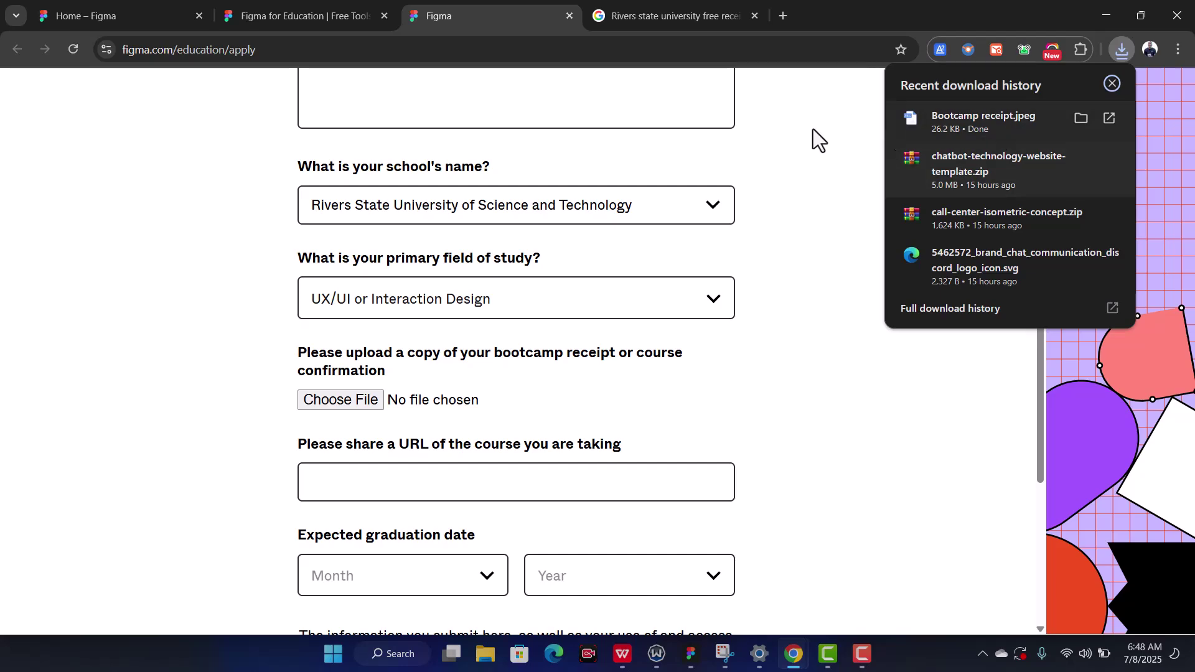
left_click(345, 399)
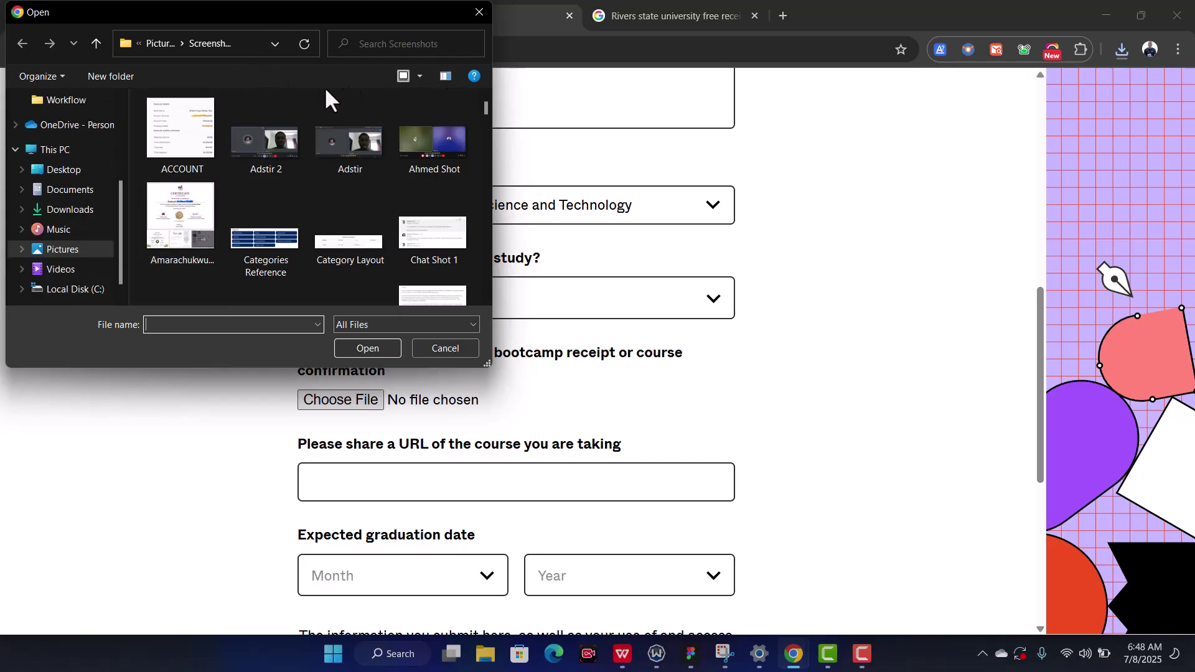
left_click_drag(233, 9, 226, 125)
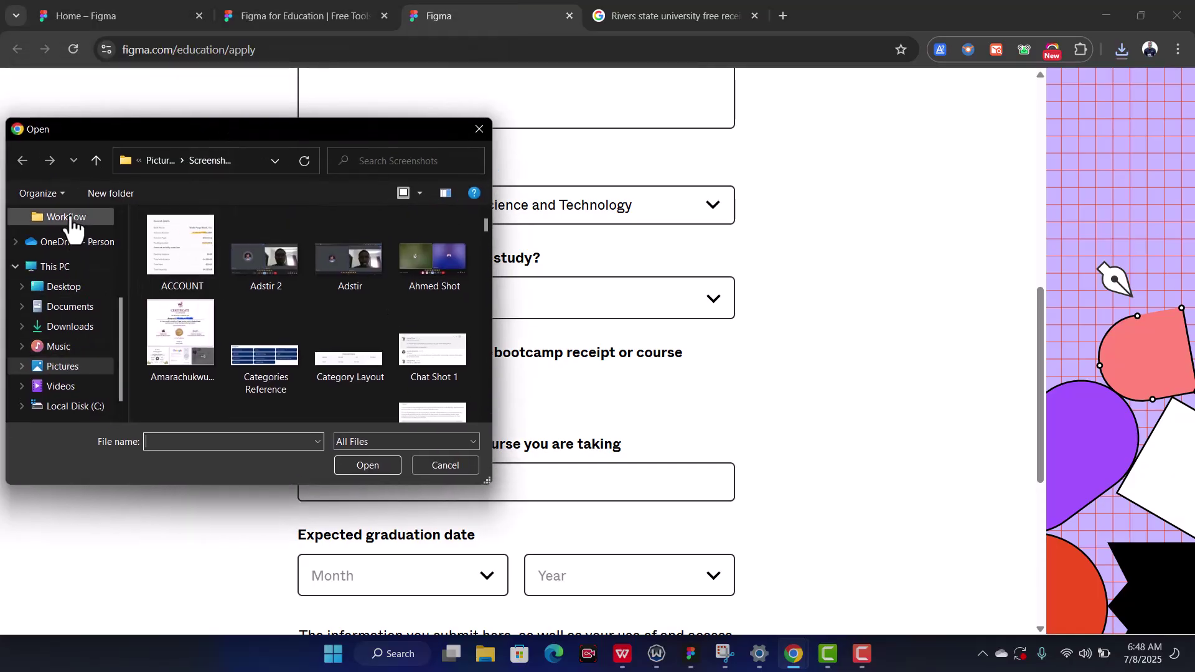
left_click(63, 335)
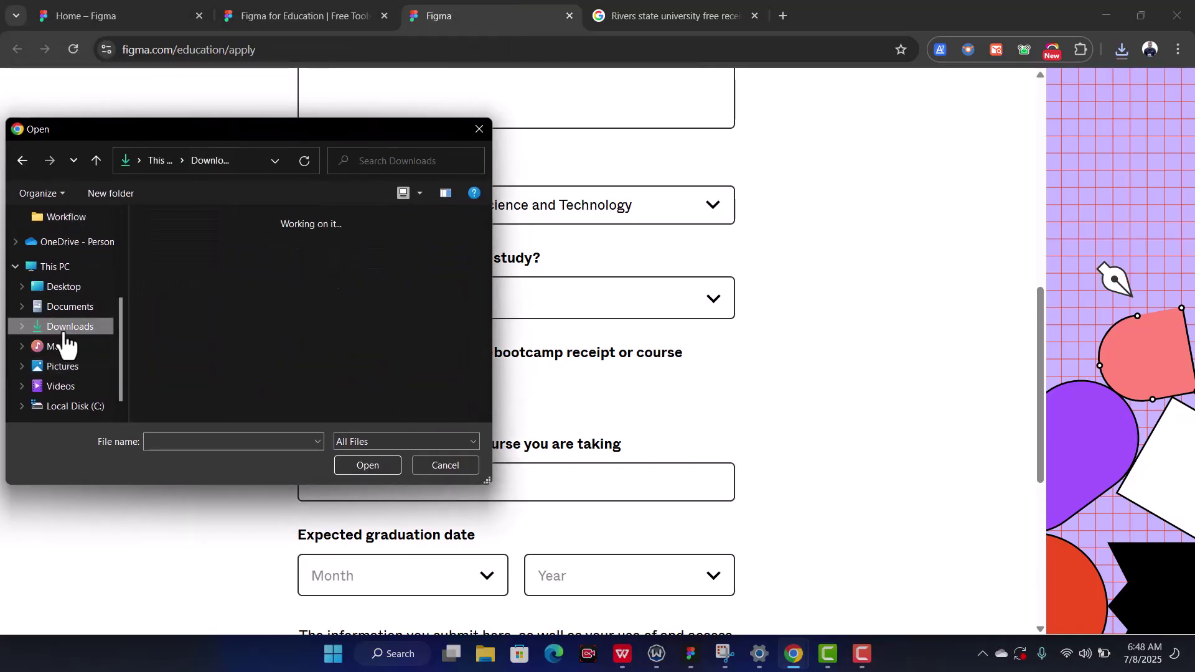
left_click(186, 277)
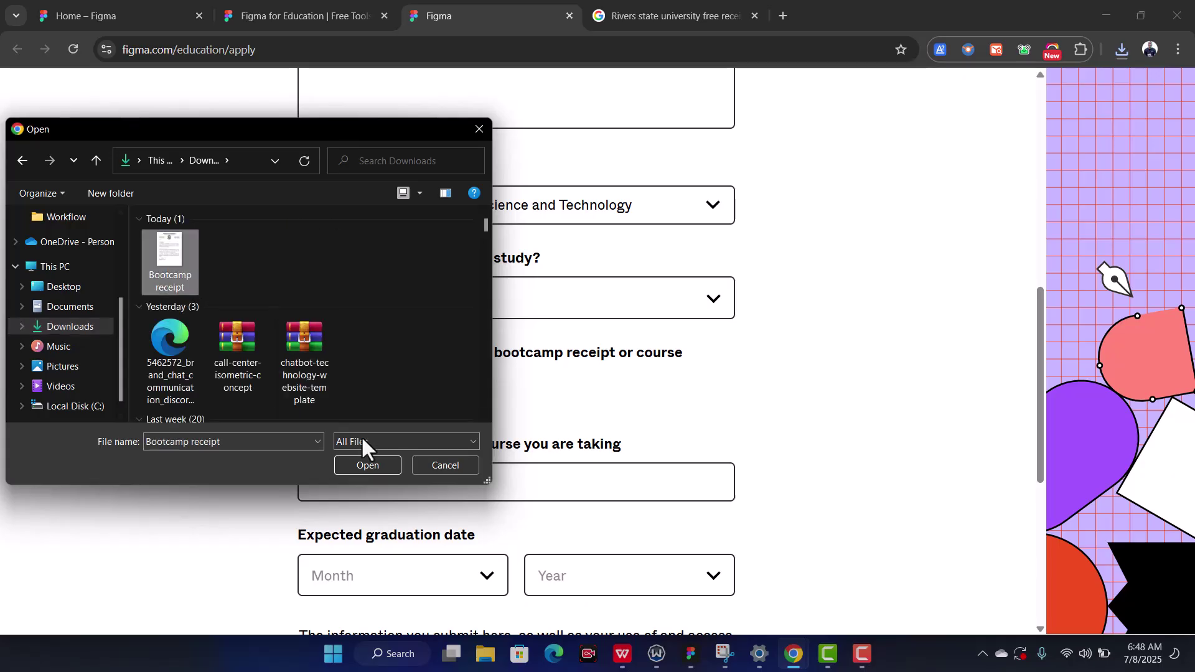
left_click(368, 466)
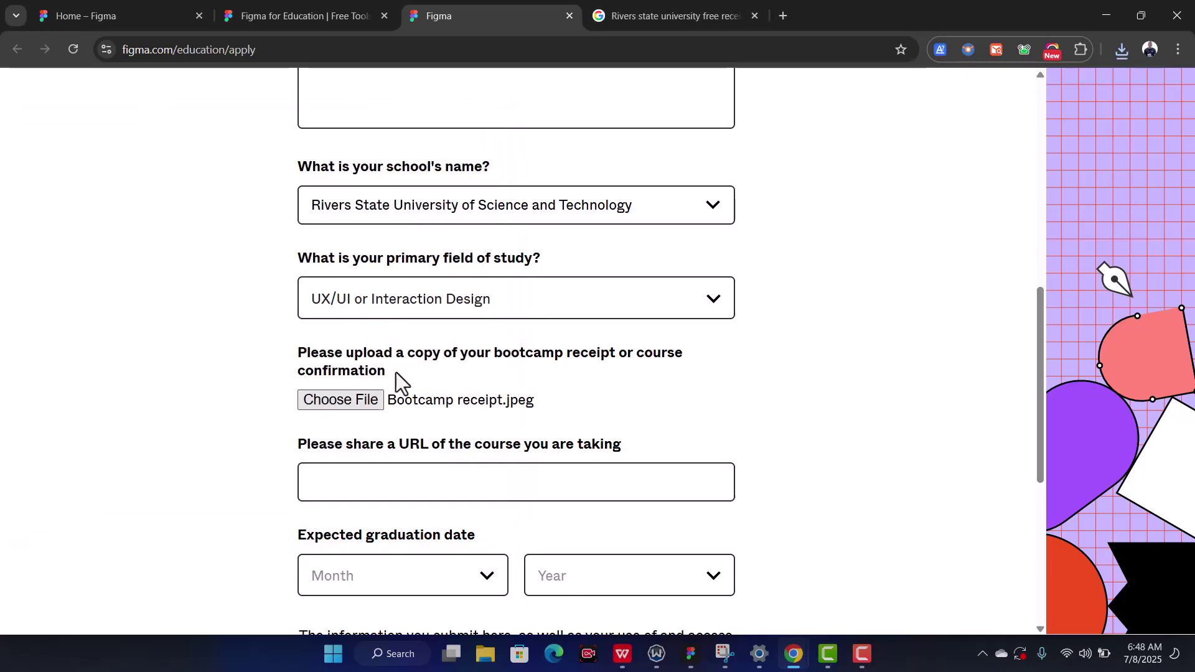
- Search Google for "ui/ux design course udemy" in a new browser tab
scroll(386, 411, "down", 3)
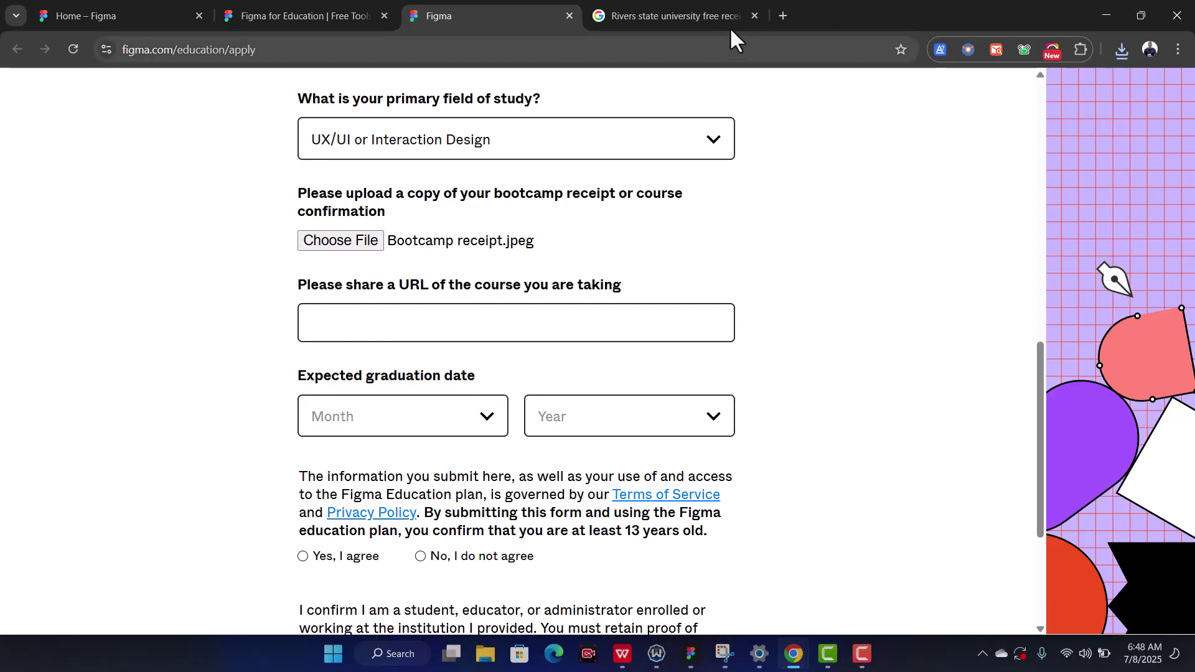
left_click(783, 16)
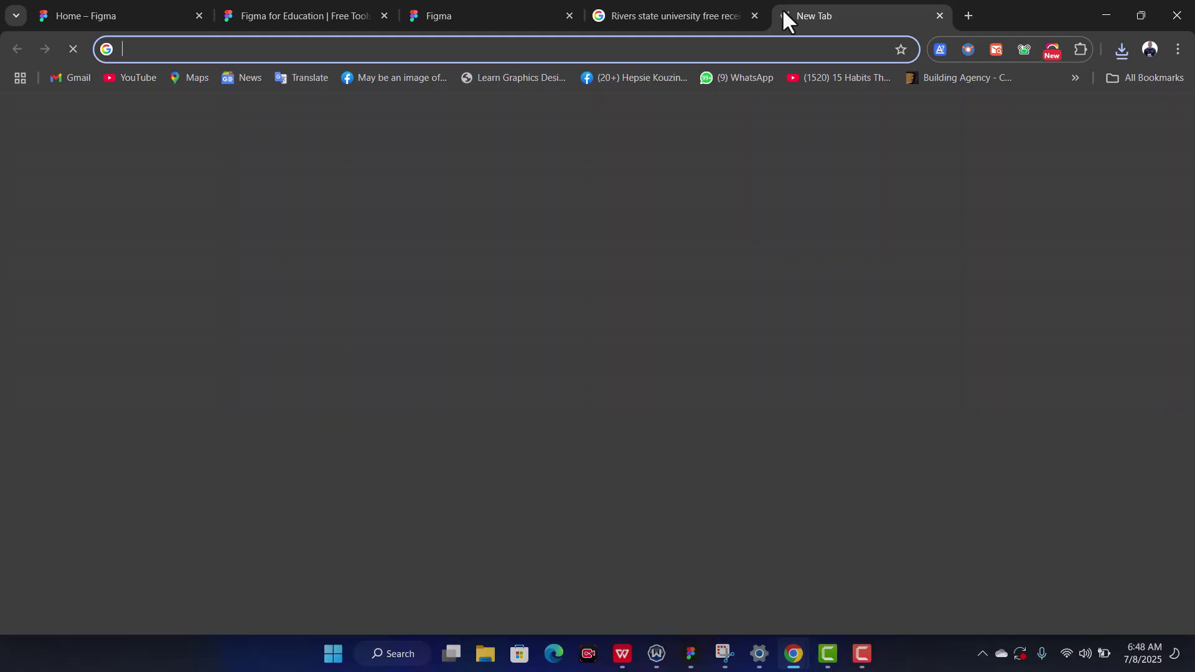
type("ui")
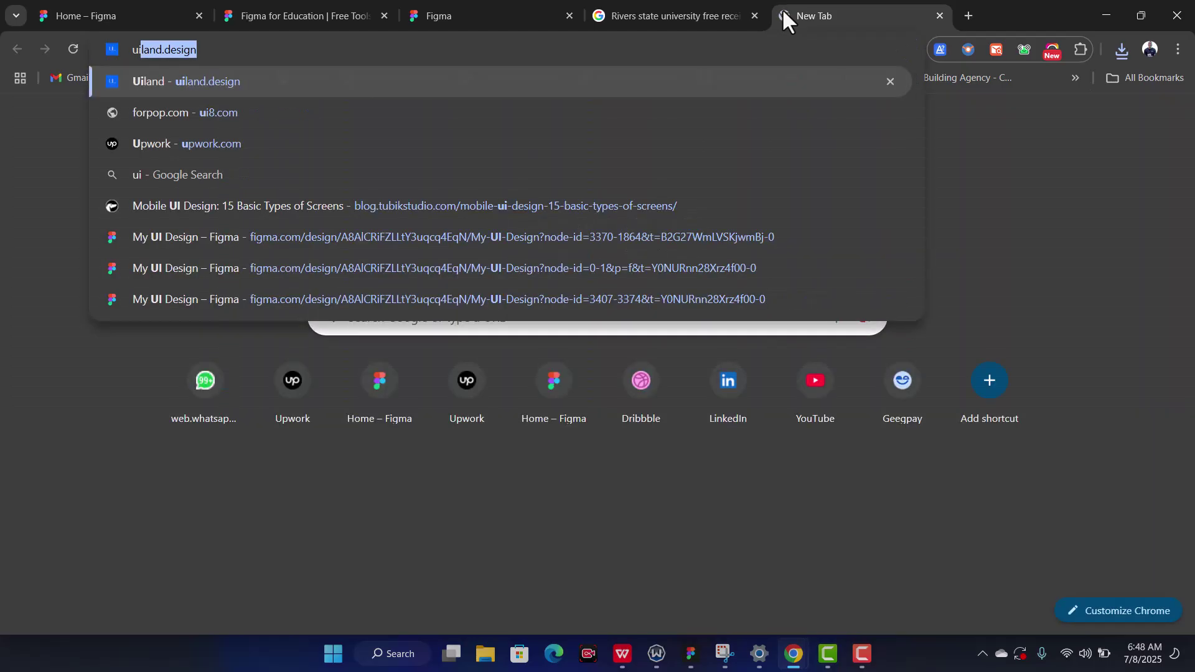
type("/u")
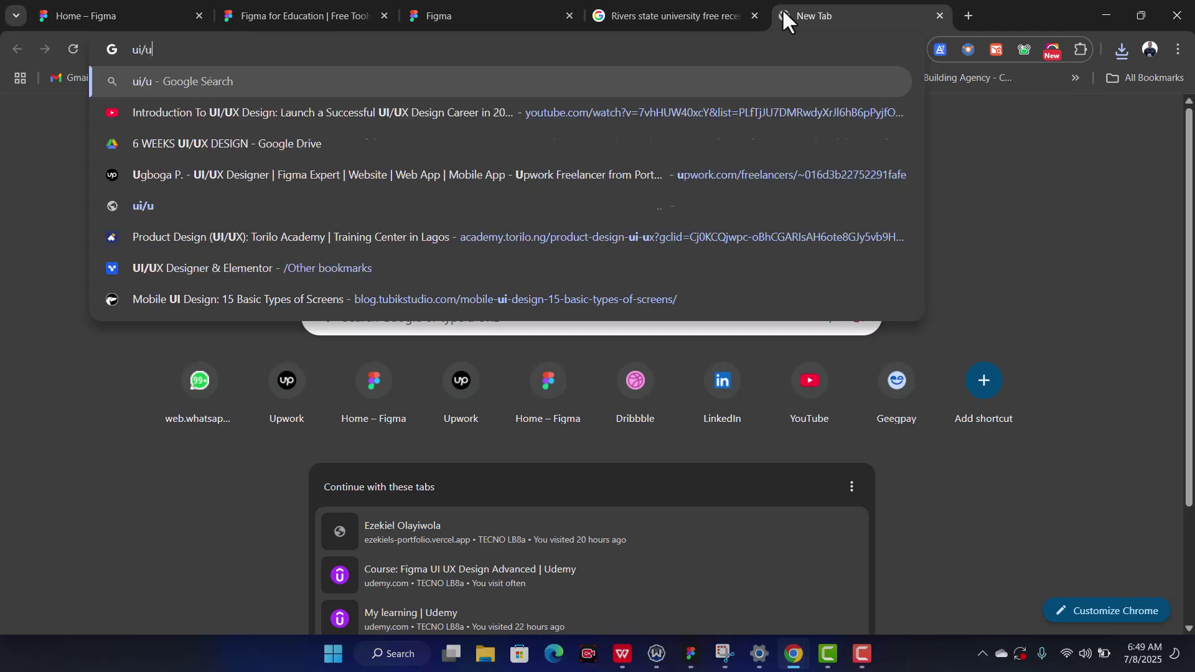
type("xdesi")
key("BackSpace")
key("BackSpace")
key("BackSpace")
key("BackSpace")
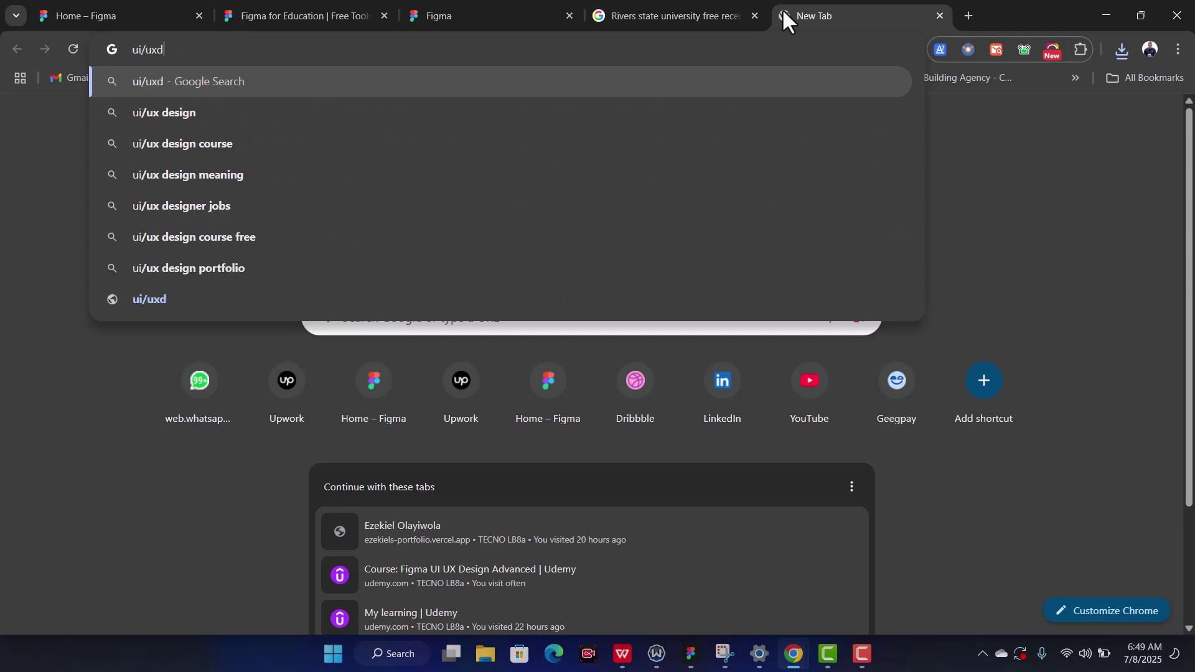
type("desig")
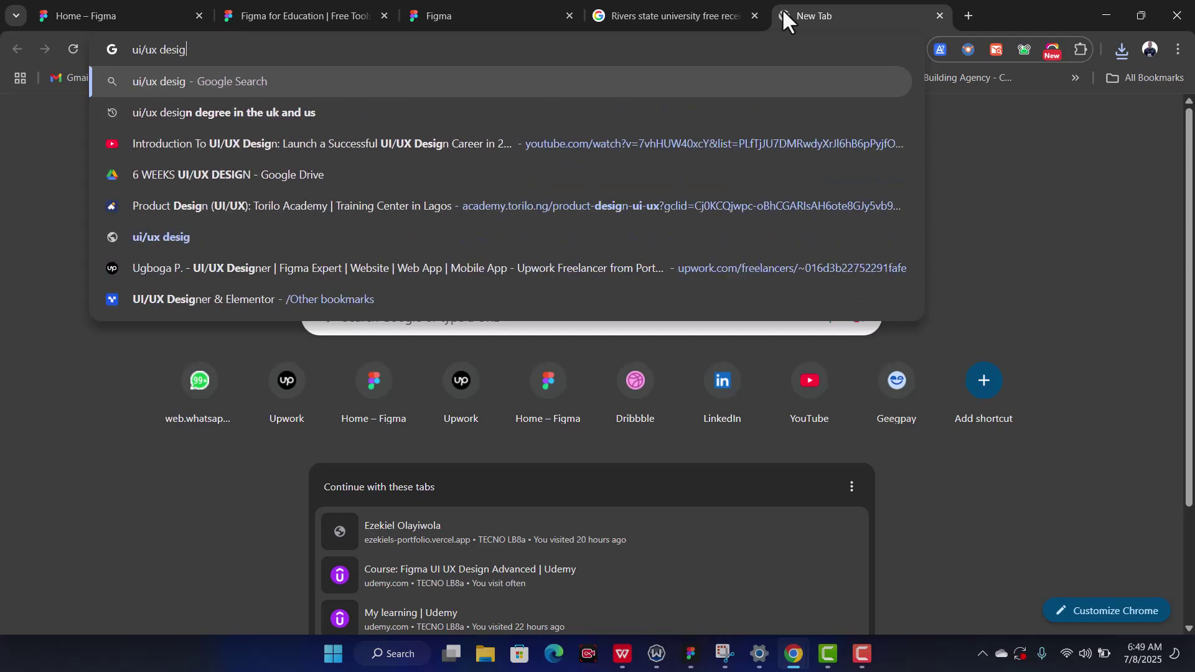
type("n course")
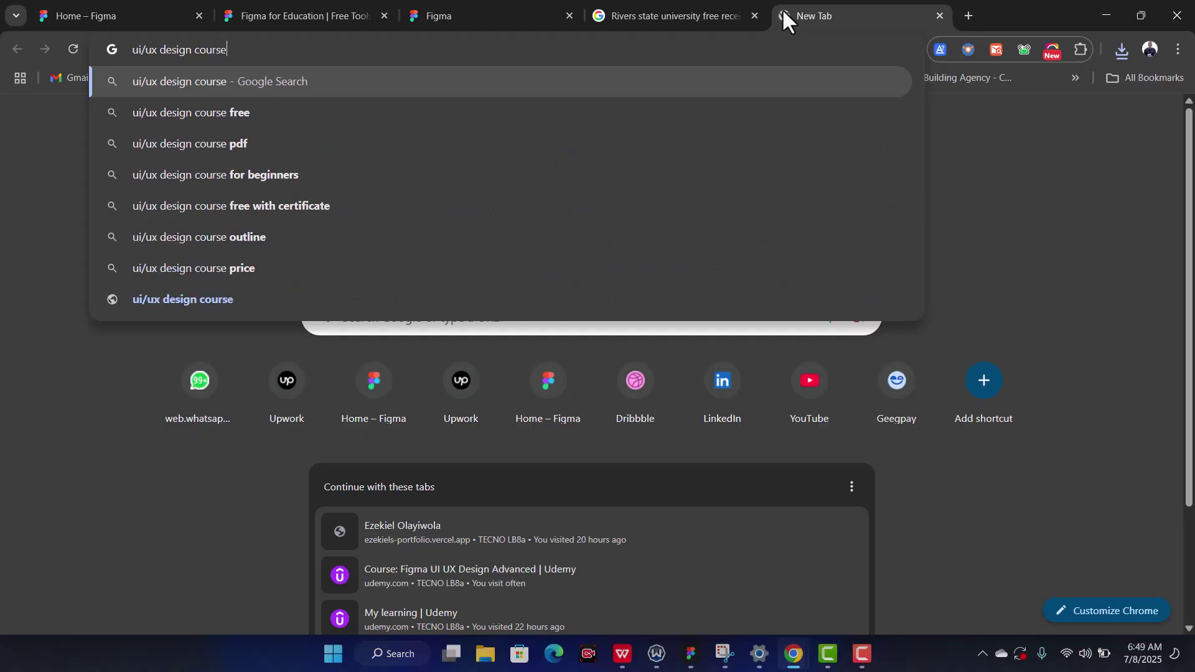
type(" udemy")
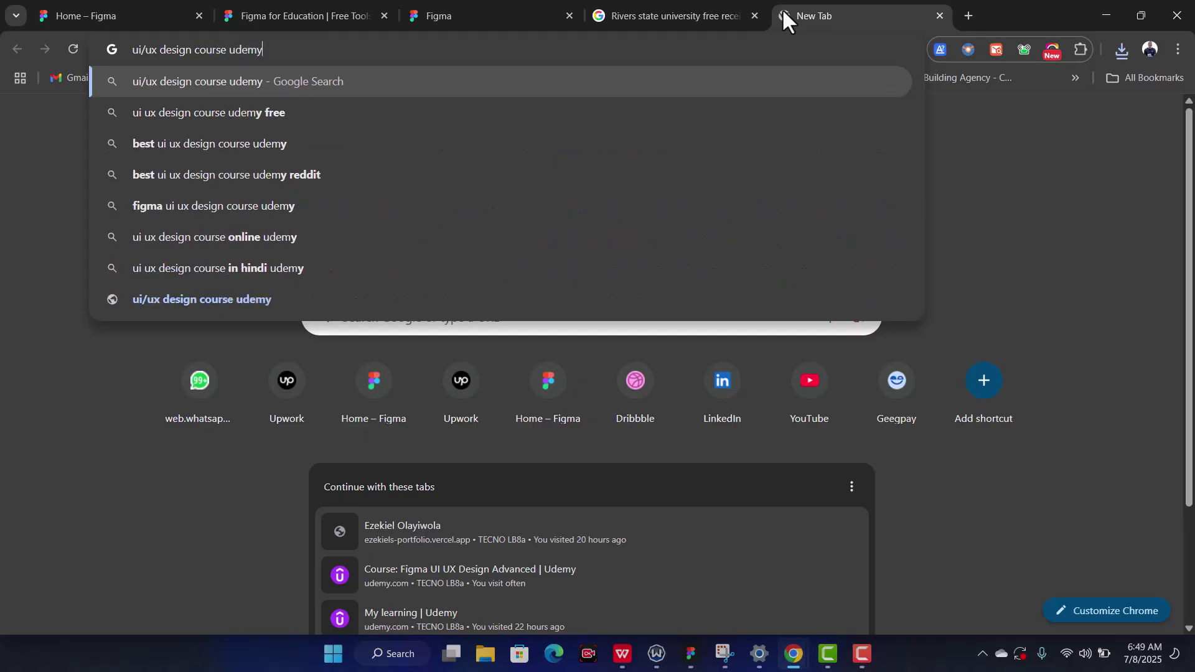
key("Return")
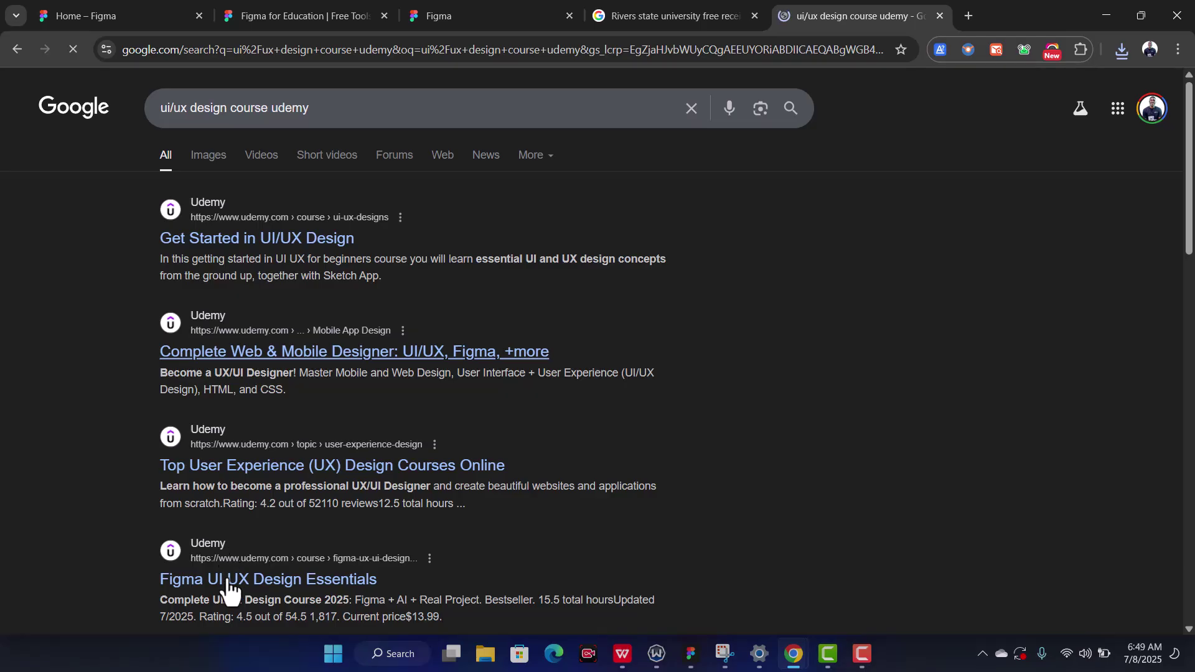
- Open Udemy's "Top User Experience (UX) Design Courses Online" search result and look through the course topic page
left_click(260, 476)
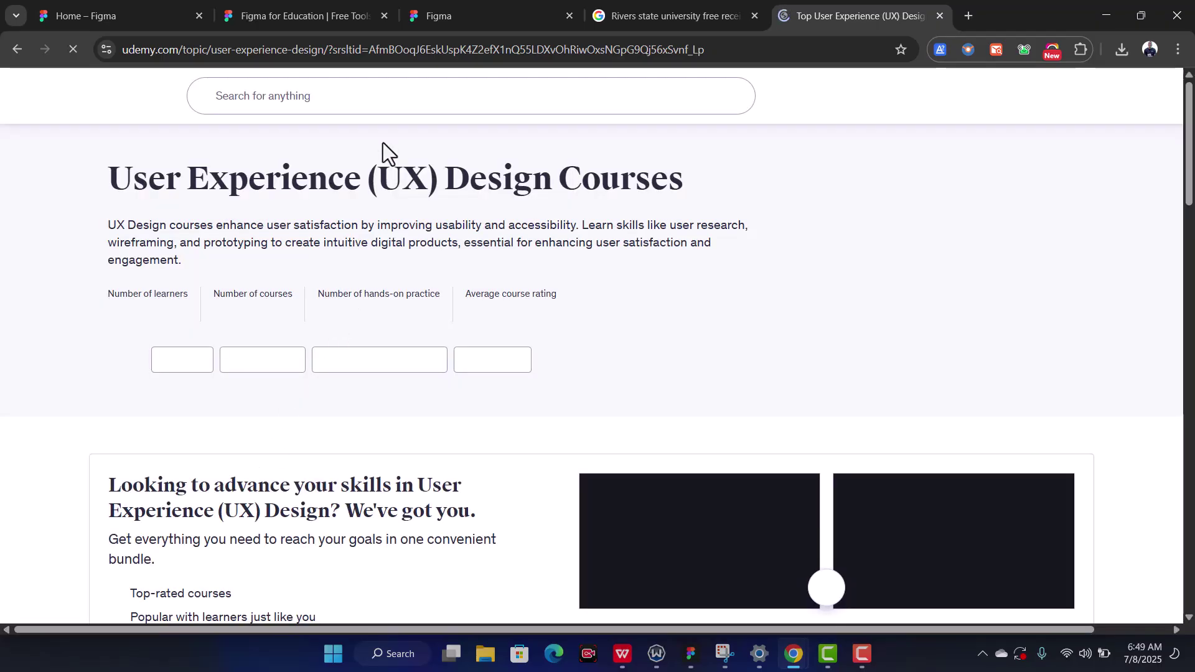
scroll(307, 354, "down", 9)
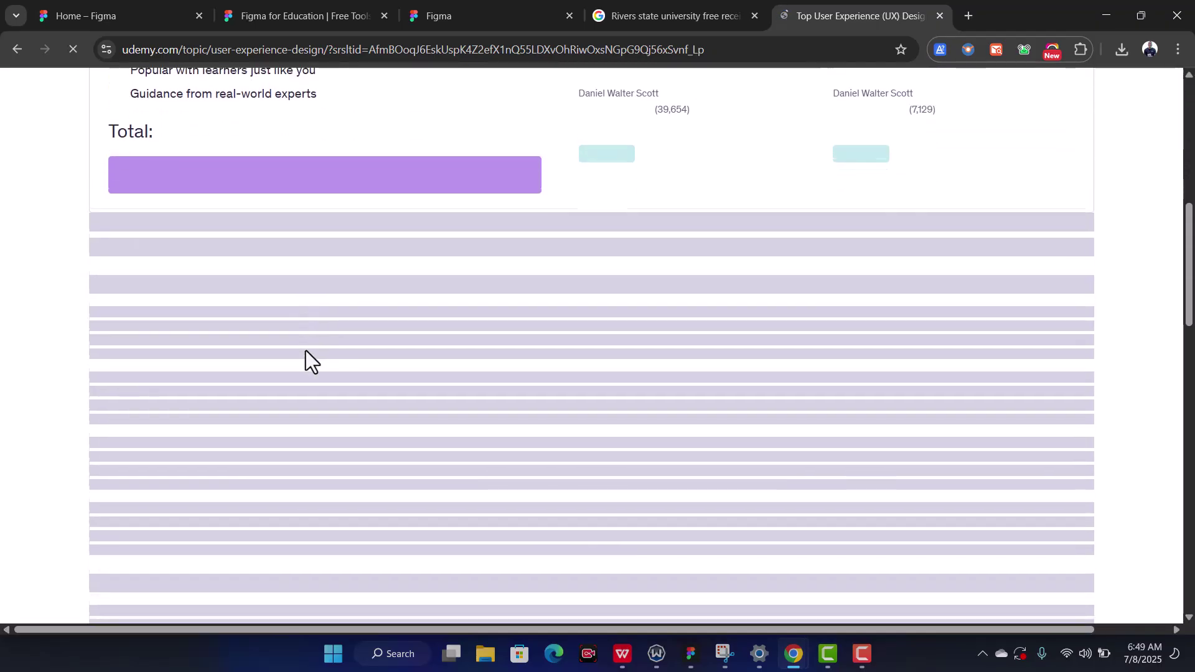
scroll(305, 350, "up", 9)
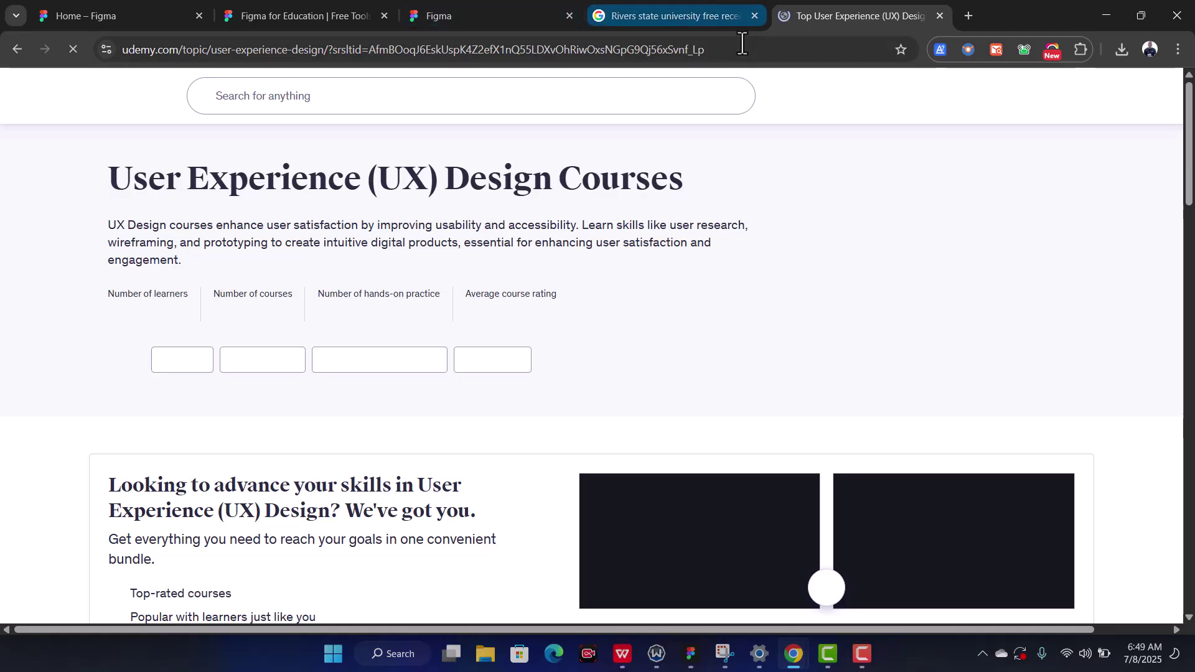
scroll(381, 235, "down", 1)
scroll(379, 226, "up", 1)
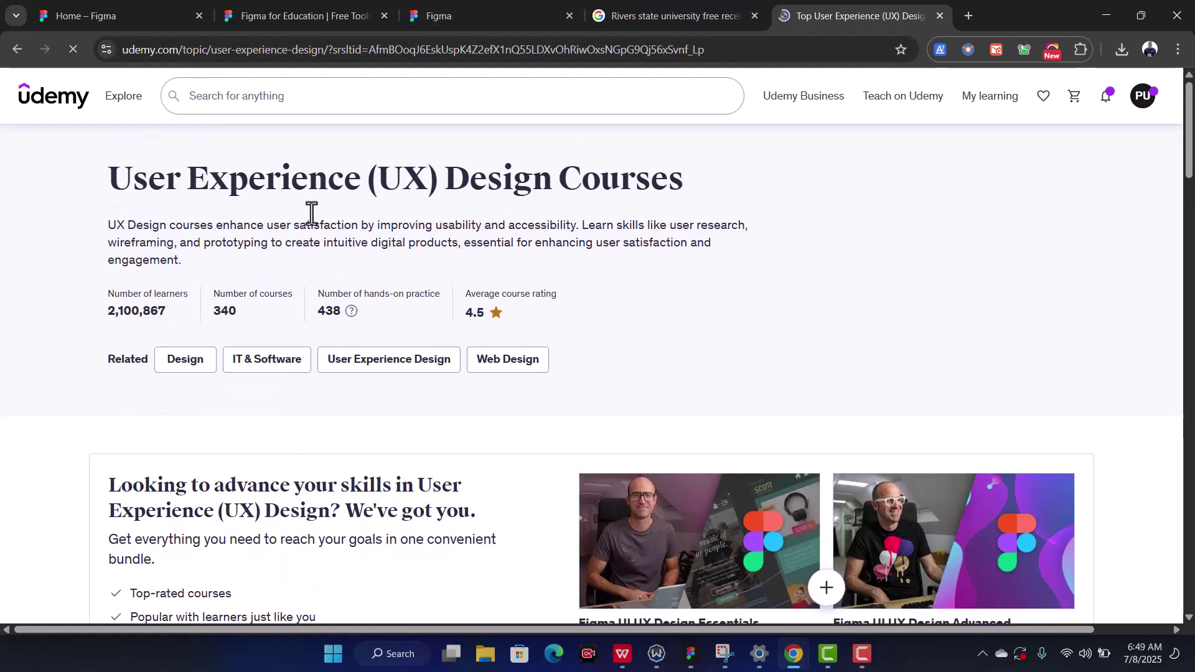
scroll(181, 293, "down", 4)
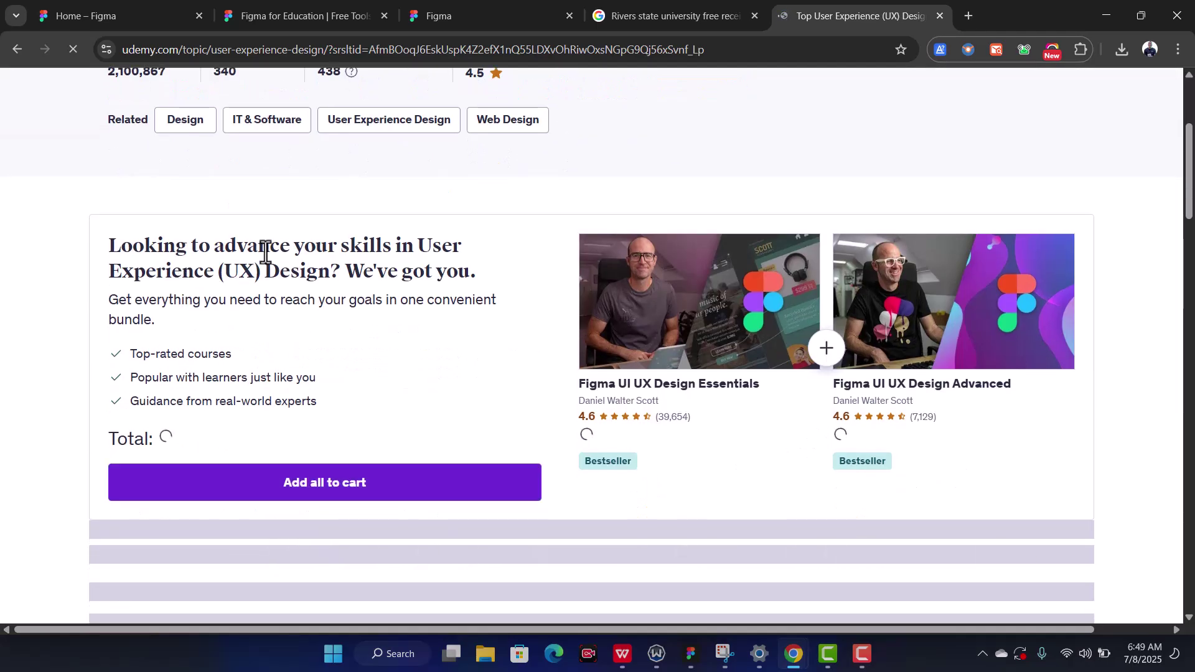
scroll(337, 495, "down", 2)
scroll(337, 495, "up", 6)
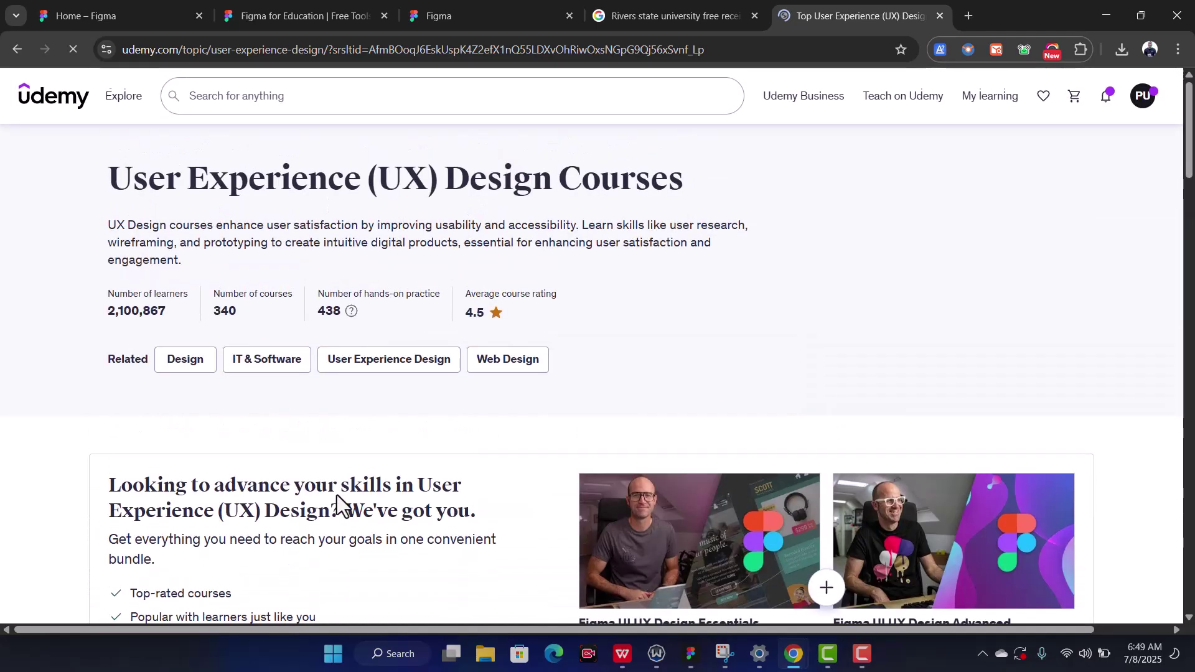
scroll(337, 495, "down", 3)
scroll(406, 414, "up", 2)
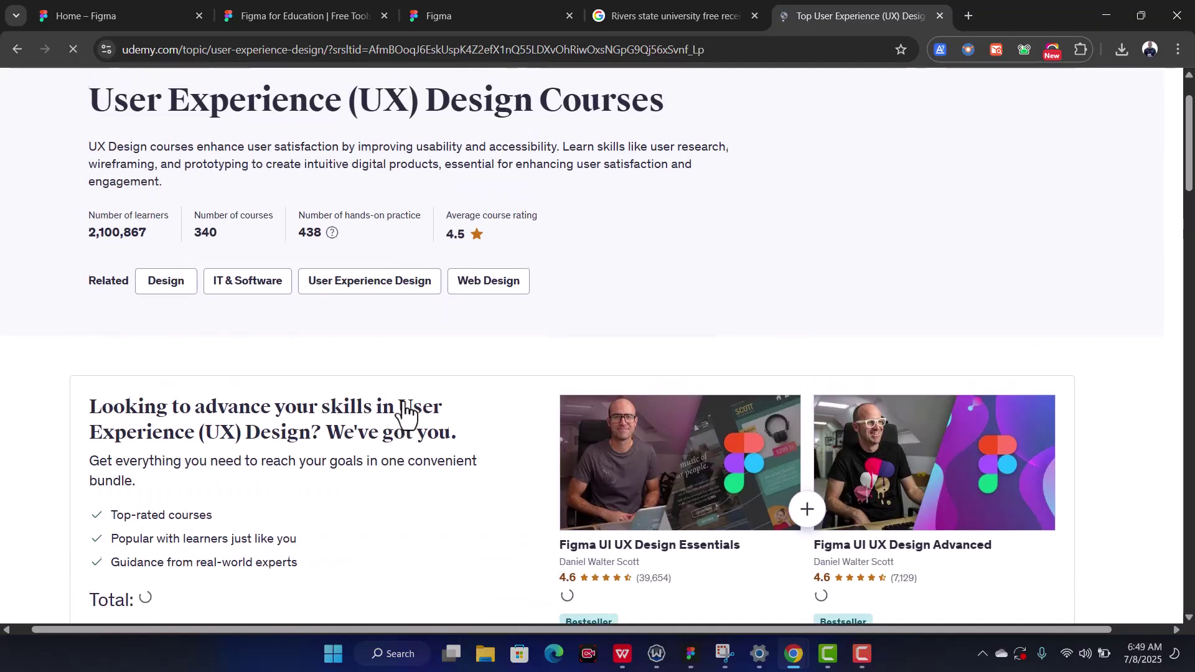
scroll(406, 414, "up", 1)
- Copy the Udemy user-experience-design page address into the course URL field of the Figma Education application
left_click(722, 52)
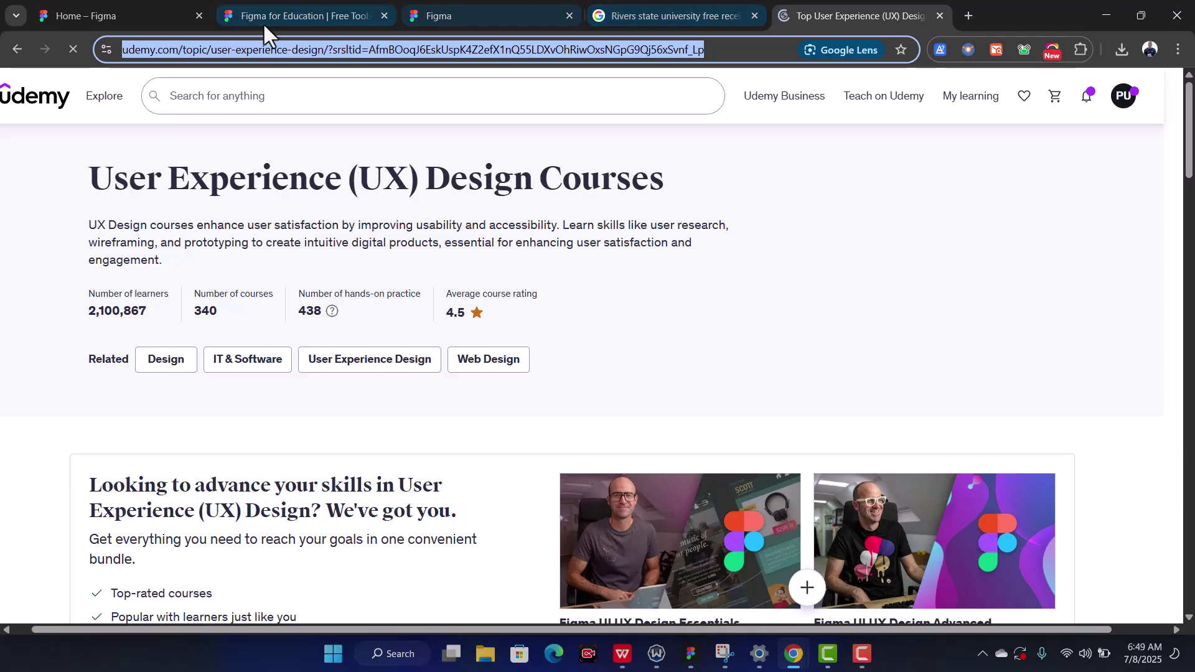
left_click(287, 15)
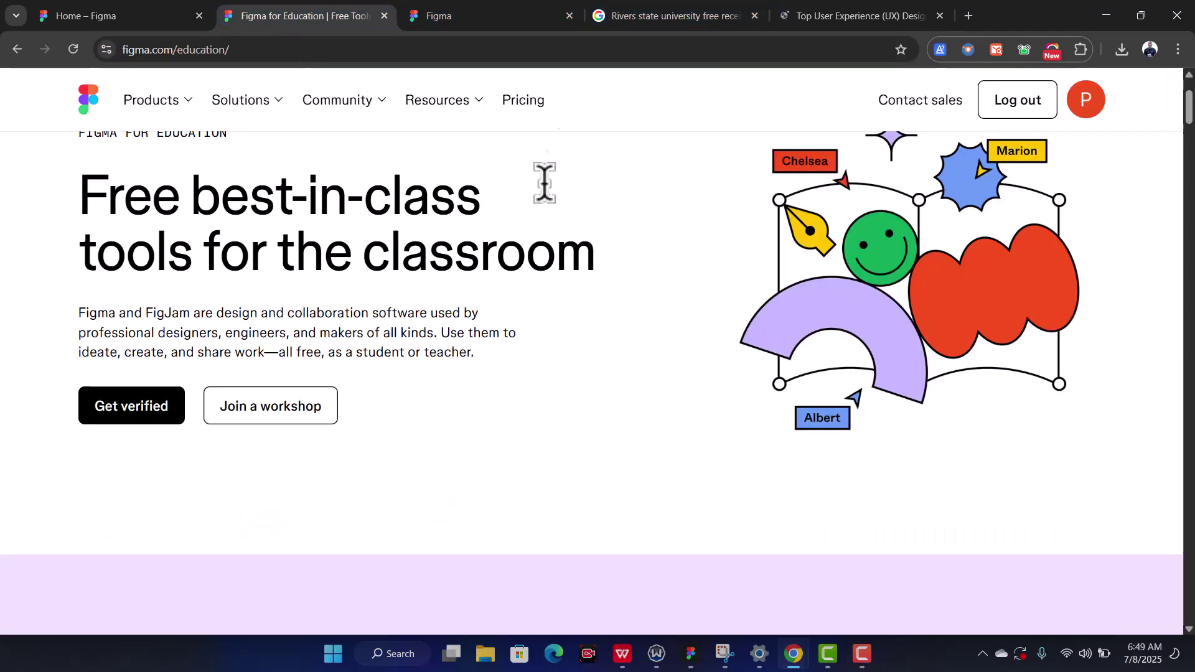
left_click(489, 13)
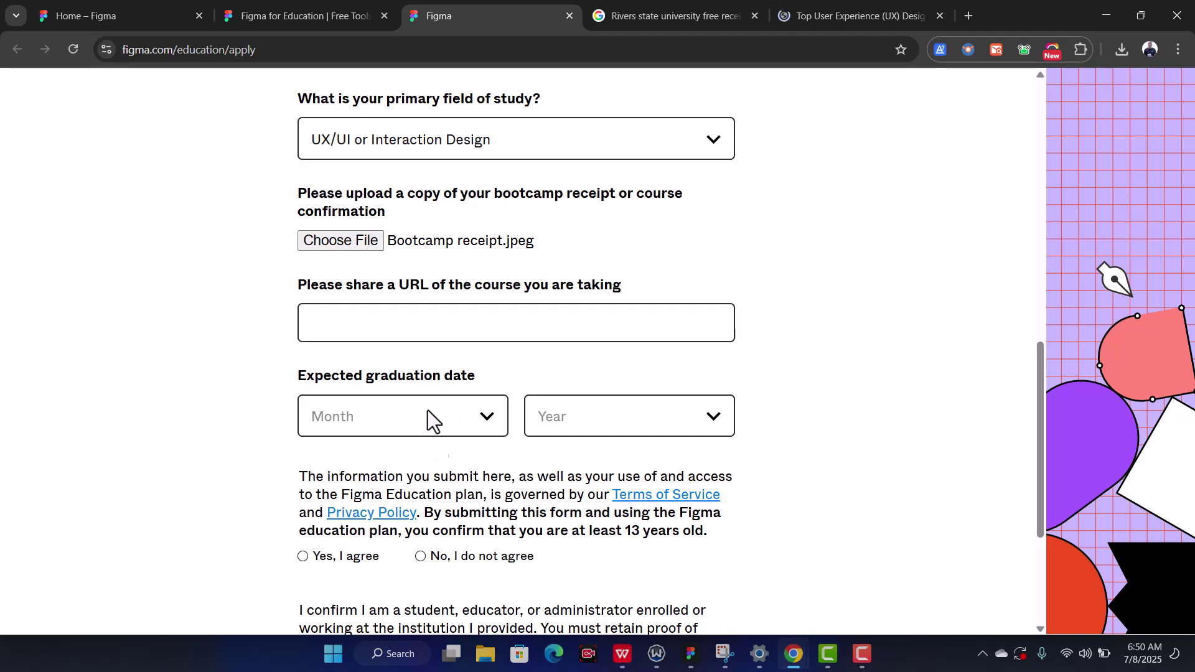
left_click(408, 317)
key("ctrl+v")
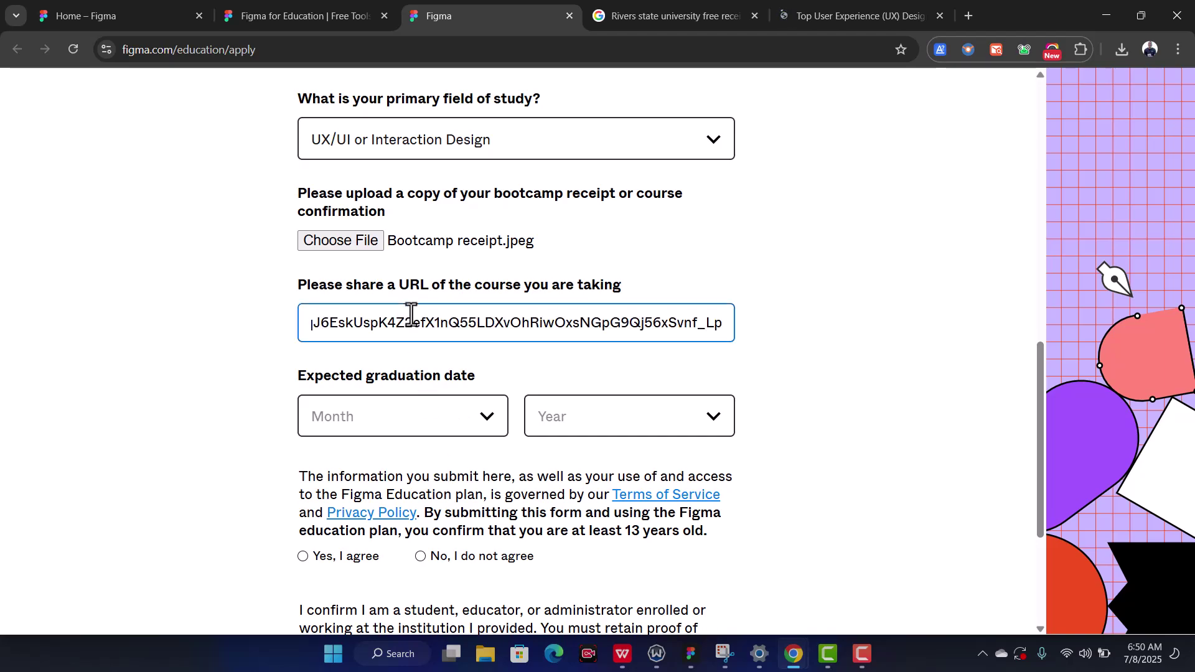
- Set the expected graduation date to December 2027
left_click(467, 406)
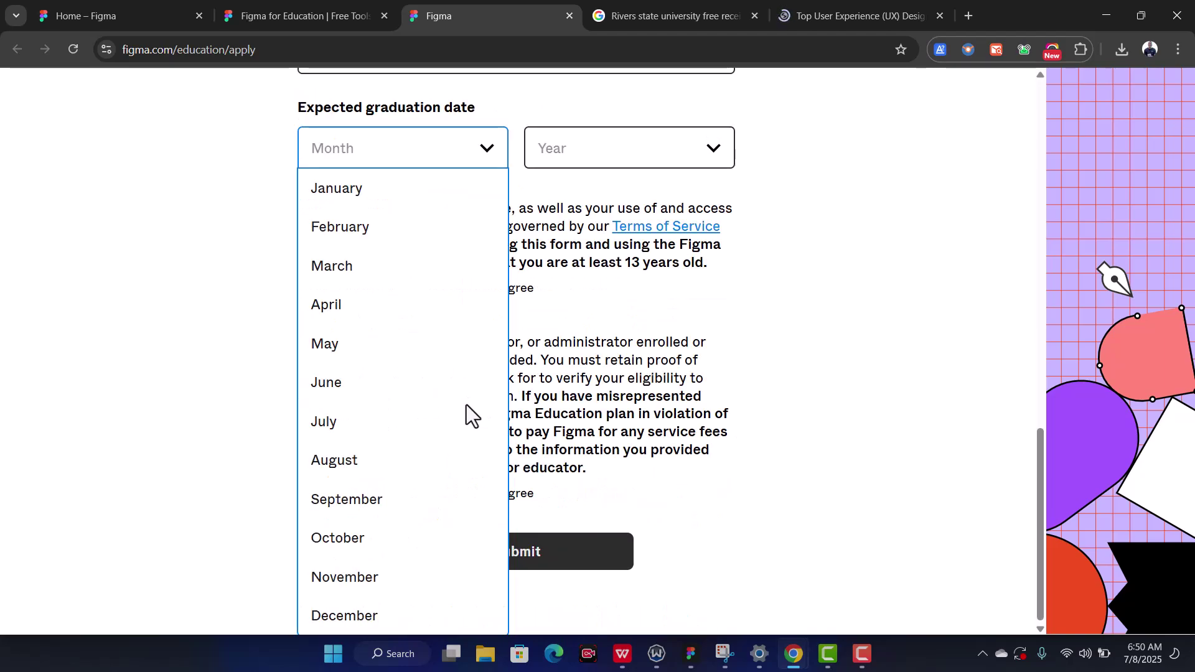
left_click(361, 615)
left_click(668, 180)
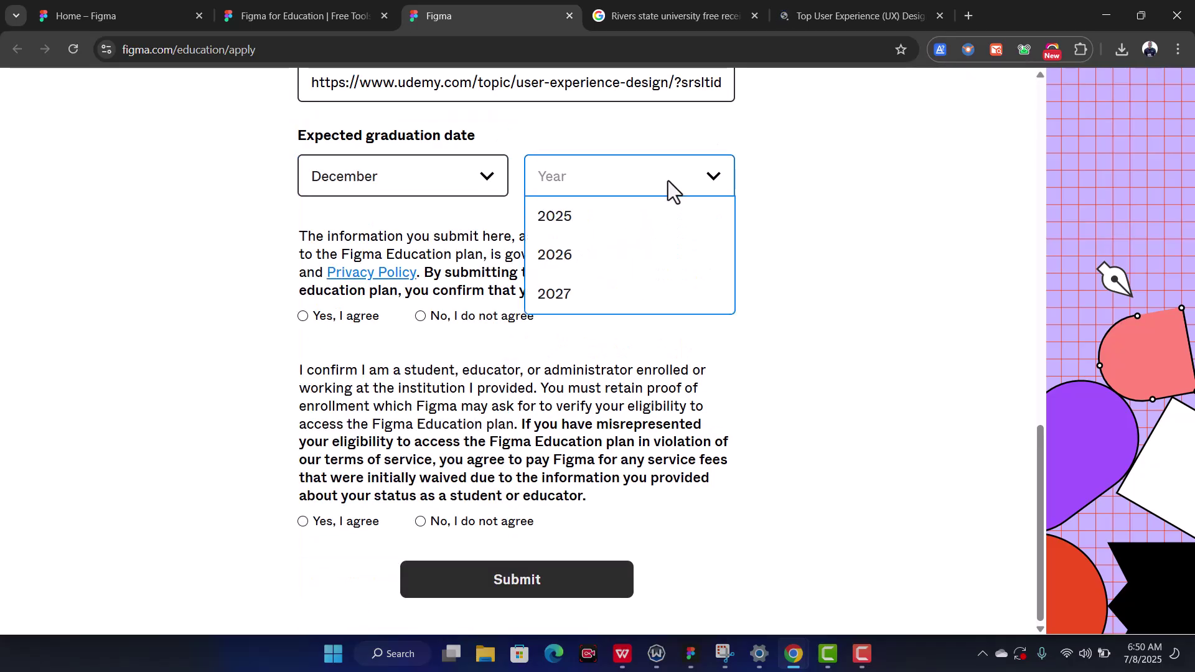
left_click(581, 297)
- Agree to the terms and the student status confirmation, and submit the Education application
left_click(304, 315)
left_click(303, 521)
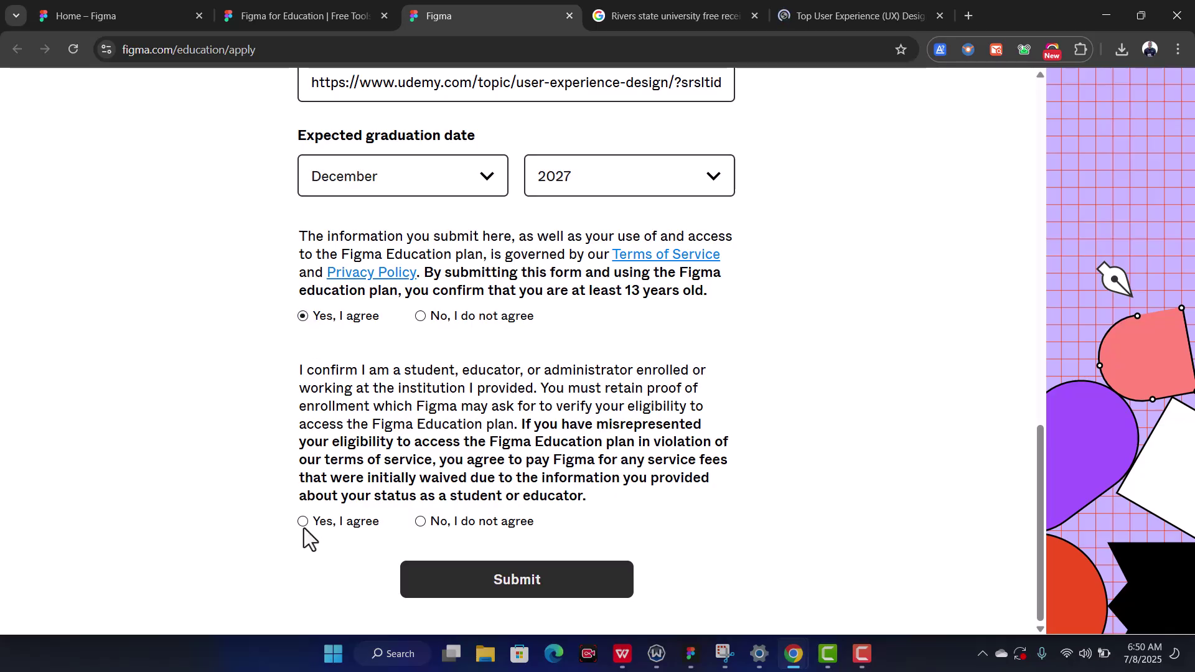
left_click(488, 589)
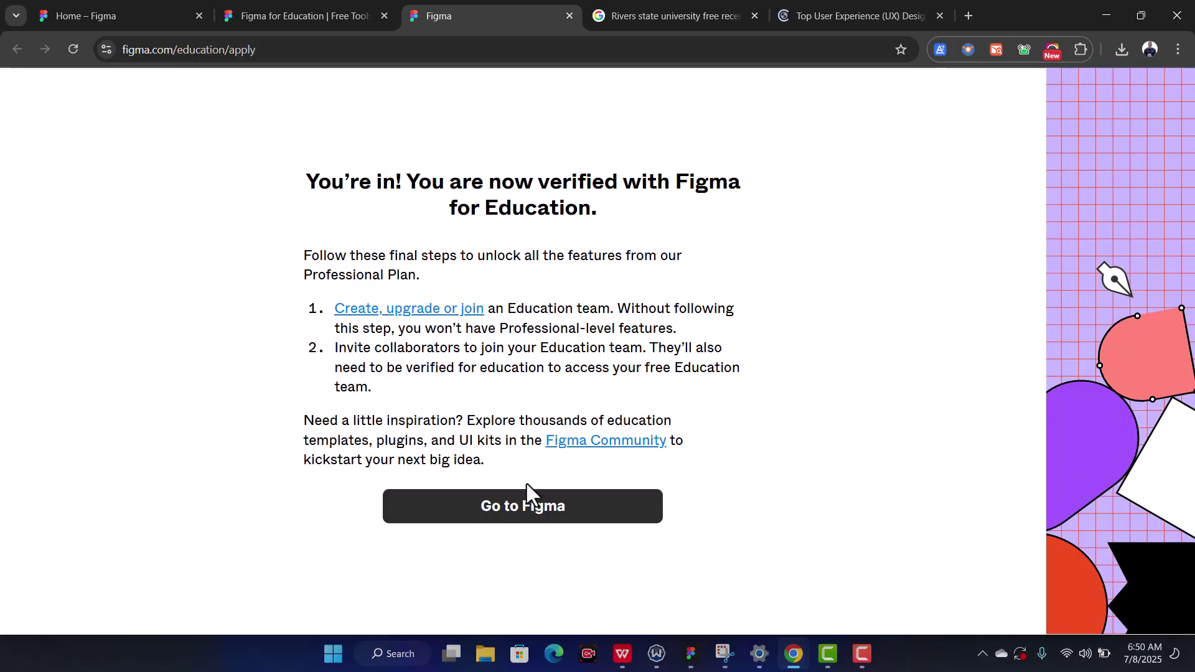
- Go to the Figma files page from the verification page, and reload the older Figma home page
left_click(511, 503)
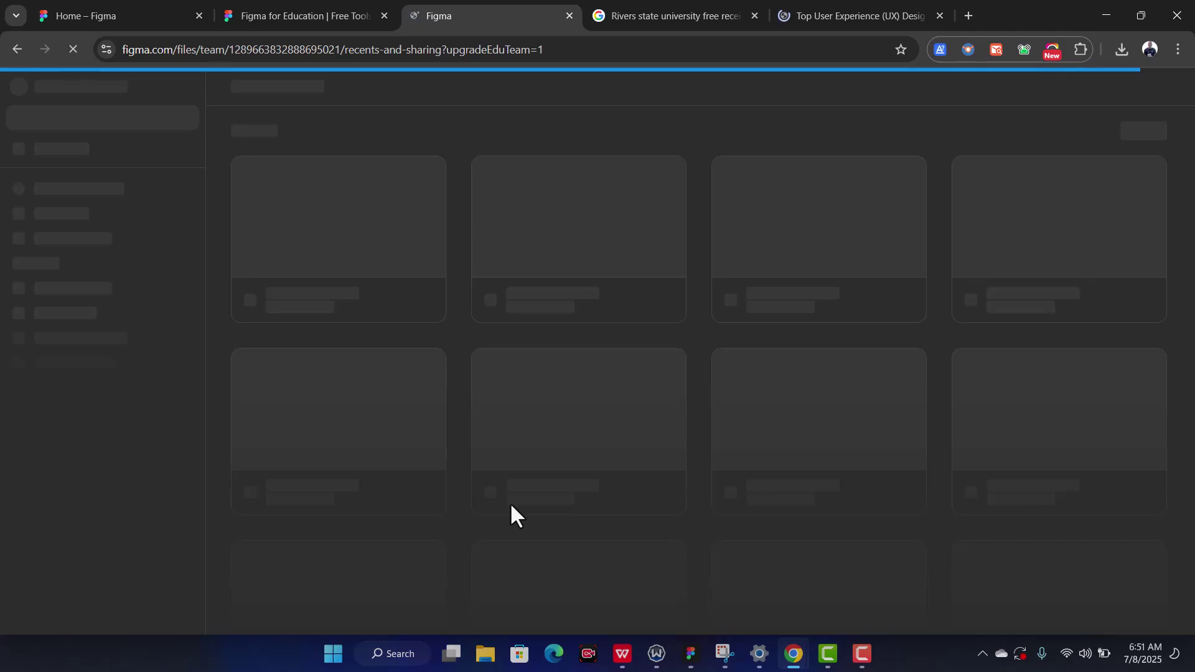
left_click(85, 11)
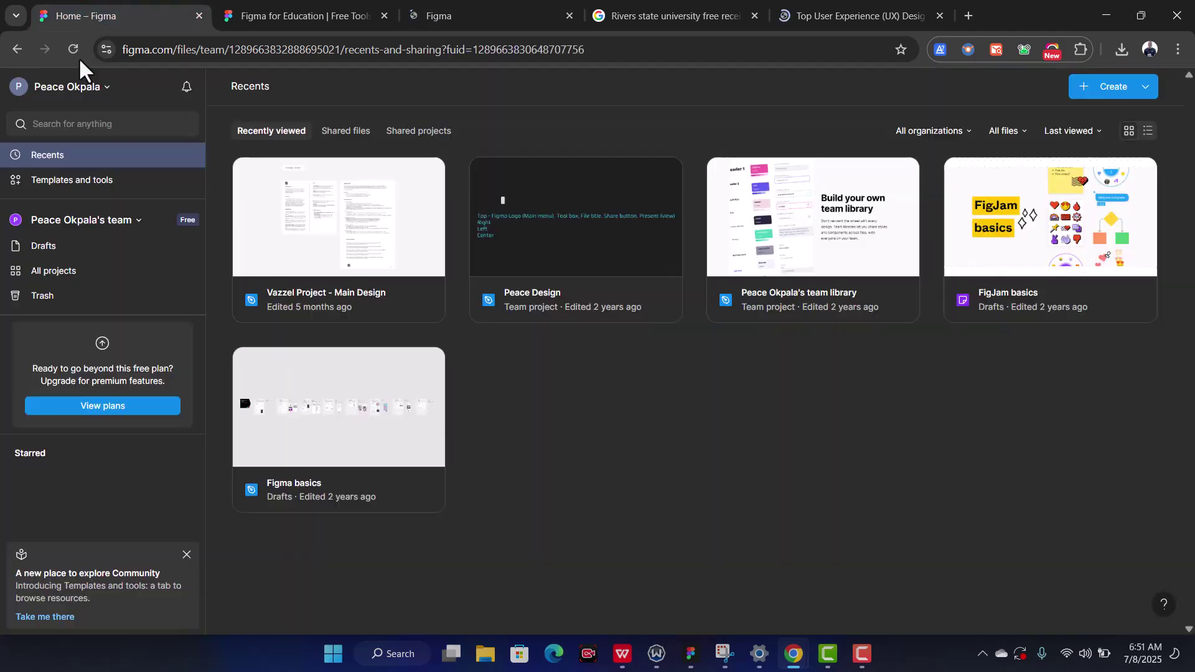
left_click(75, 50)
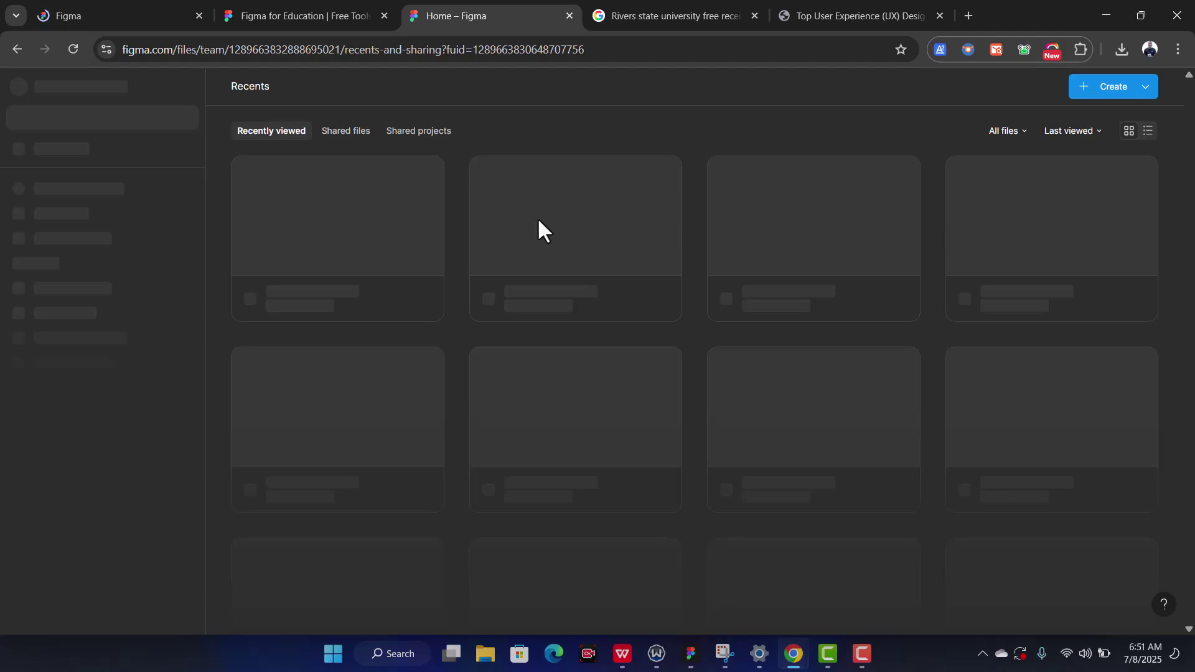
left_click(104, 13)
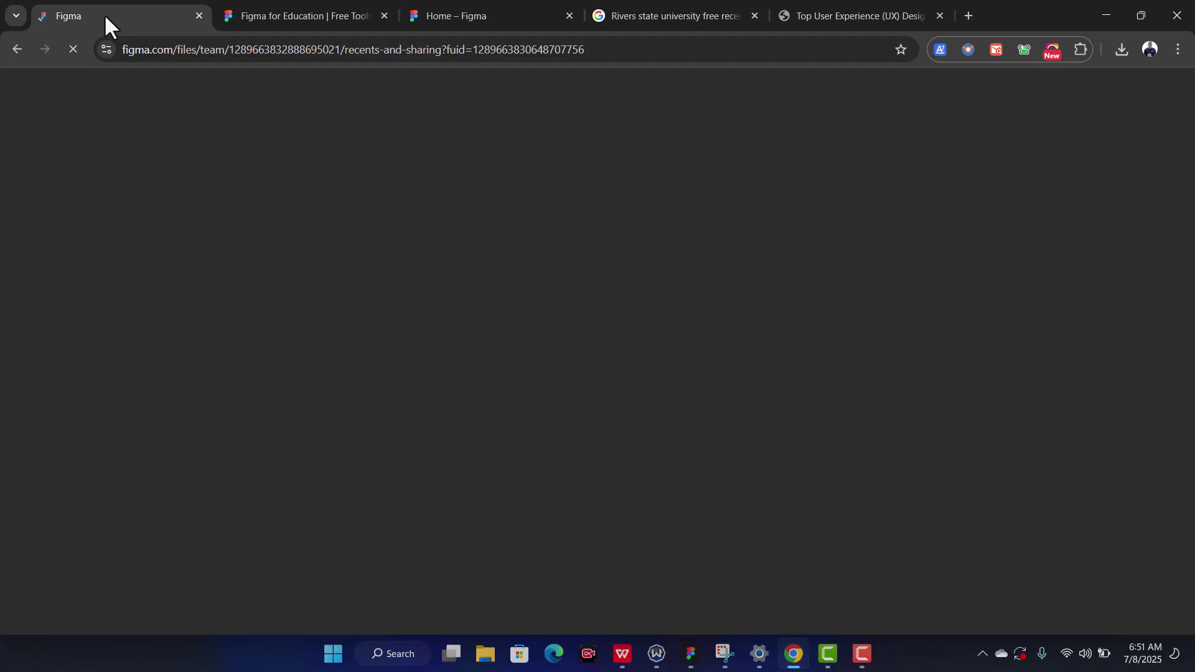
left_click(453, 11)
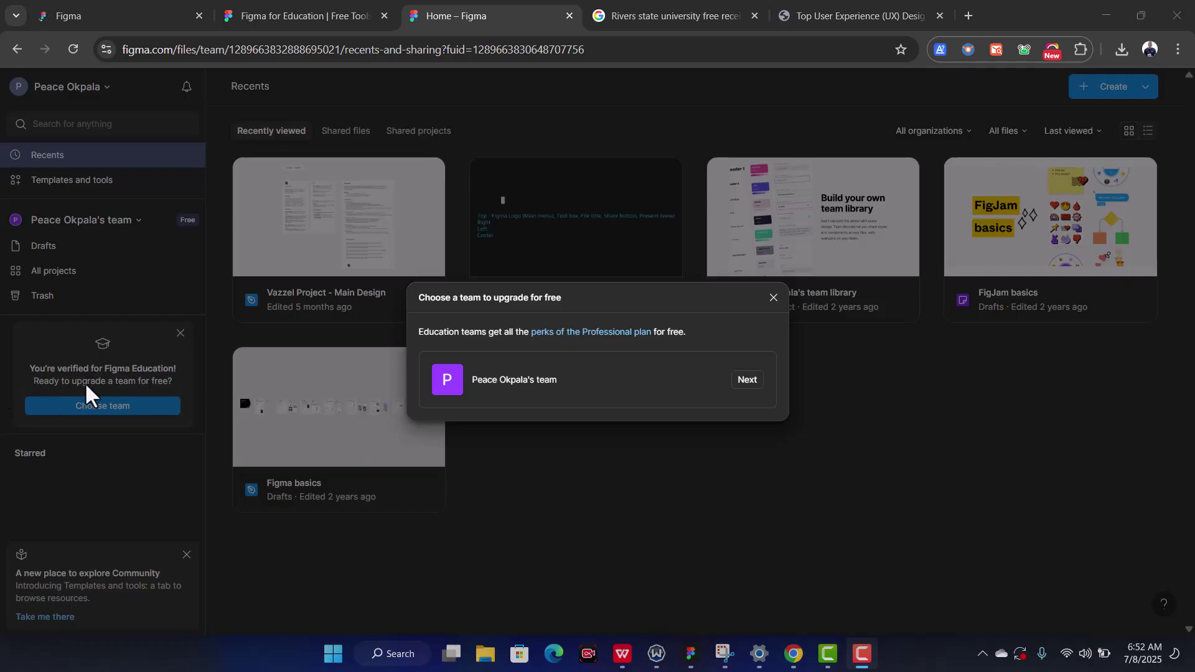
- Upgrade the existing team to the free Education plan, accepting Figma's terms and completing the upgrade
left_click(743, 381)
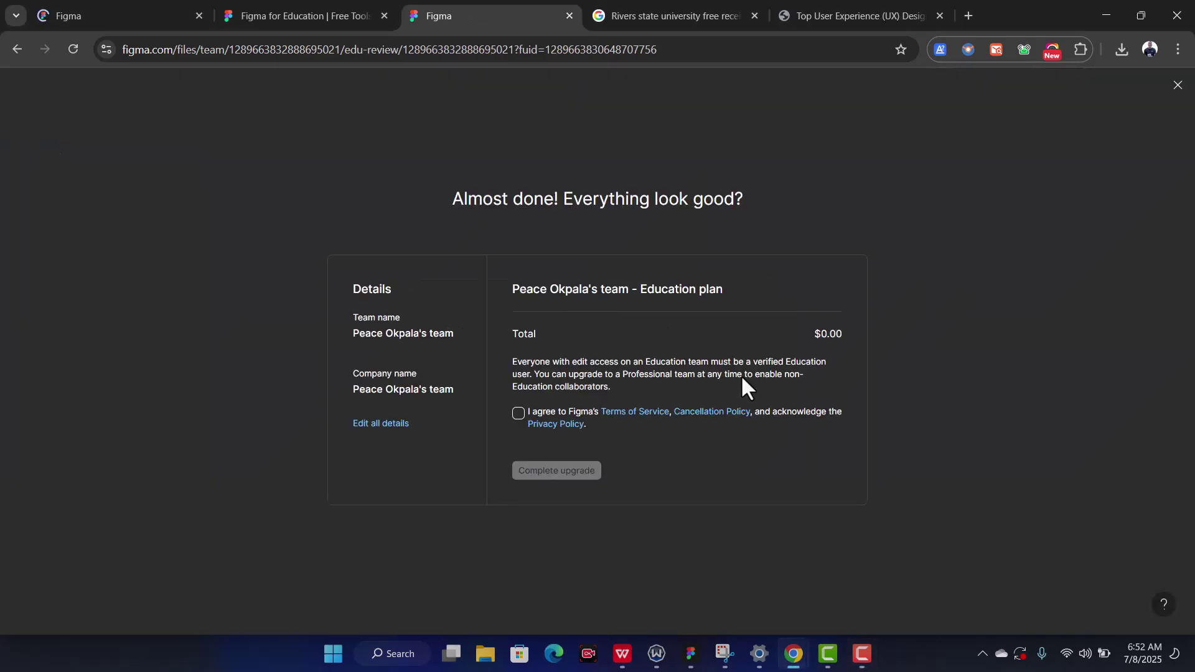
left_click(514, 413)
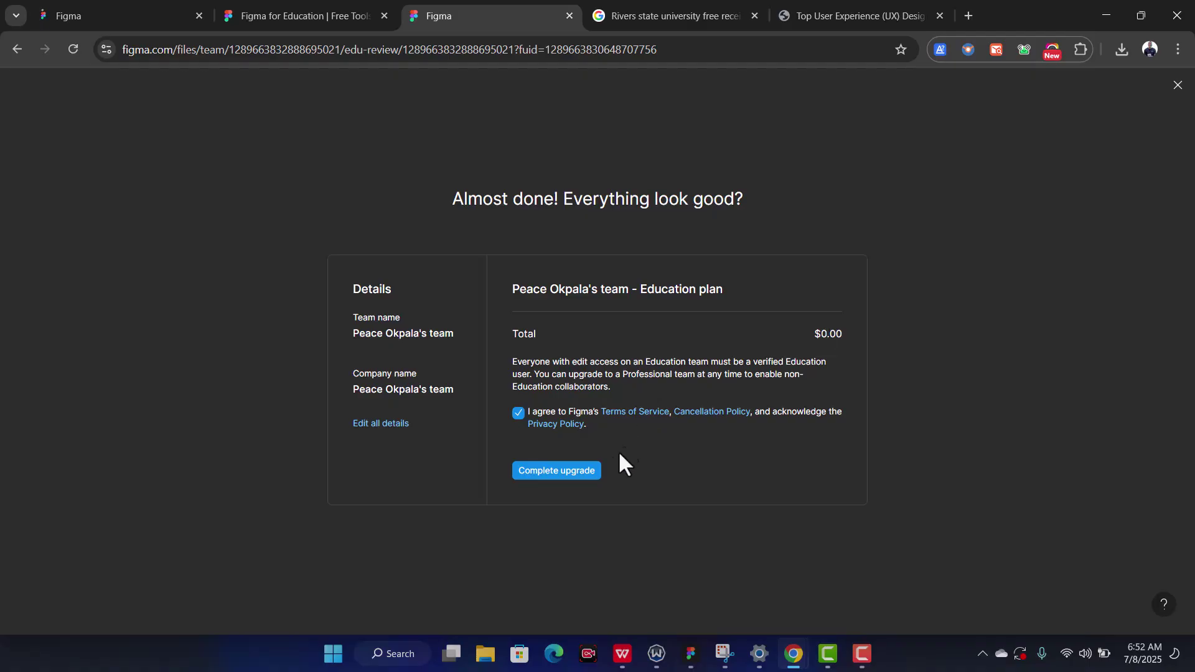
left_click(563, 471)
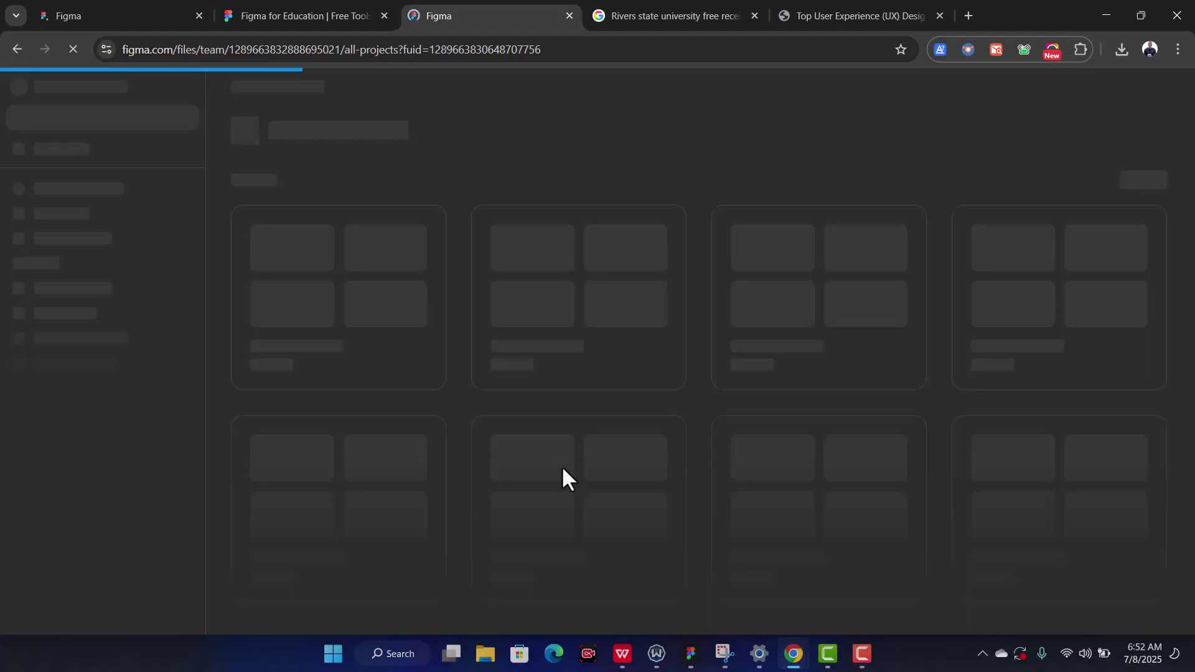
- Close the old Figma home and Google results tabs, and dismiss the unassigned drafts notice on the team's projects page
left_click(198, 15)
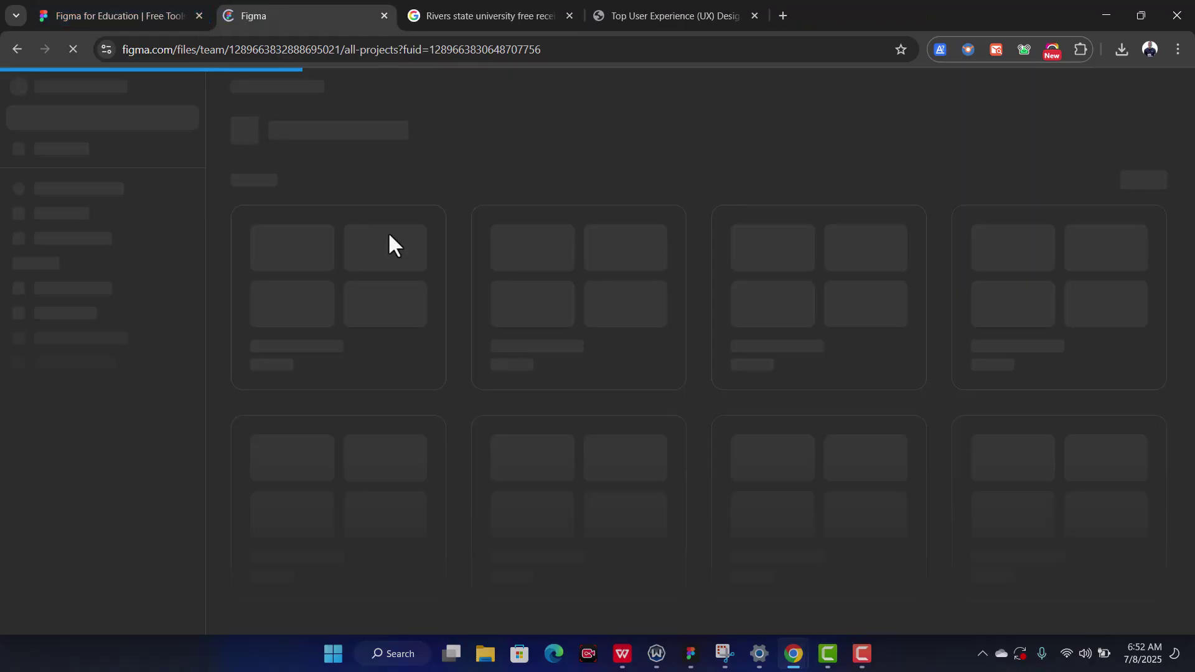
left_click(569, 16)
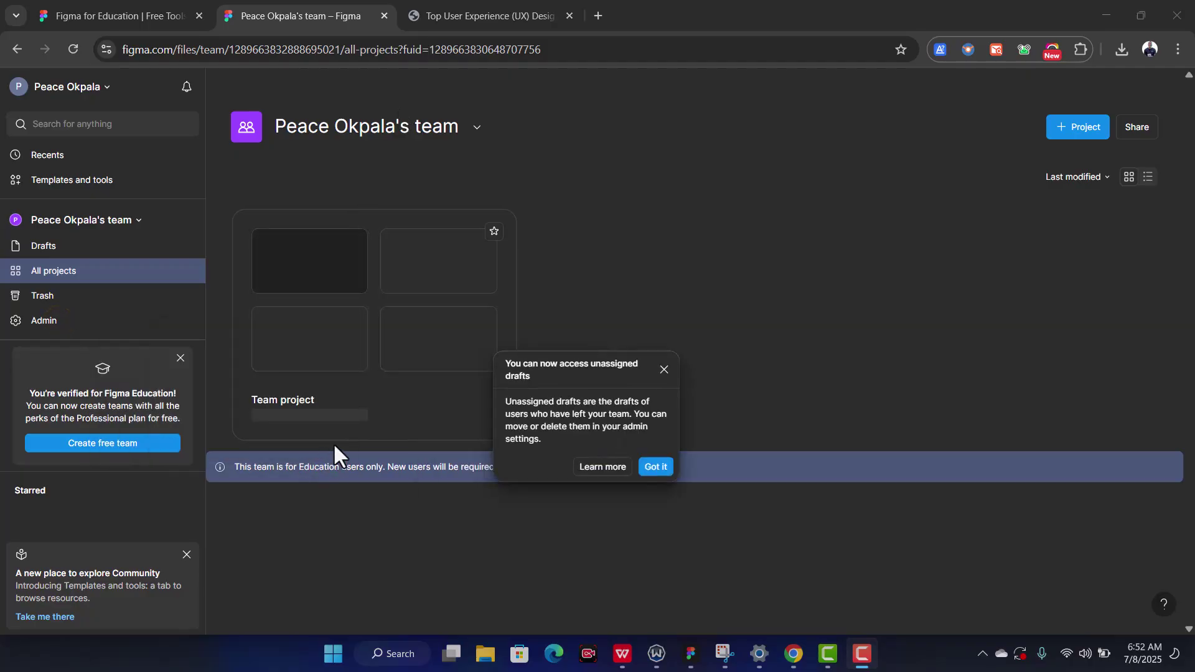
left_click(678, 469)
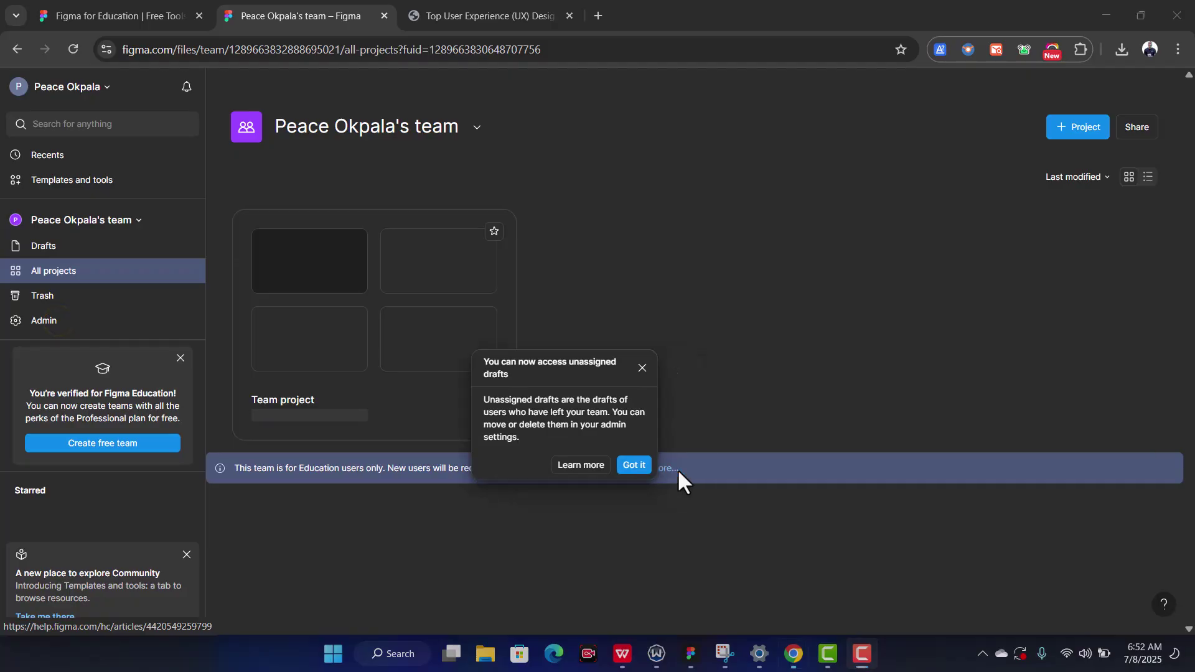
left_click(665, 469)
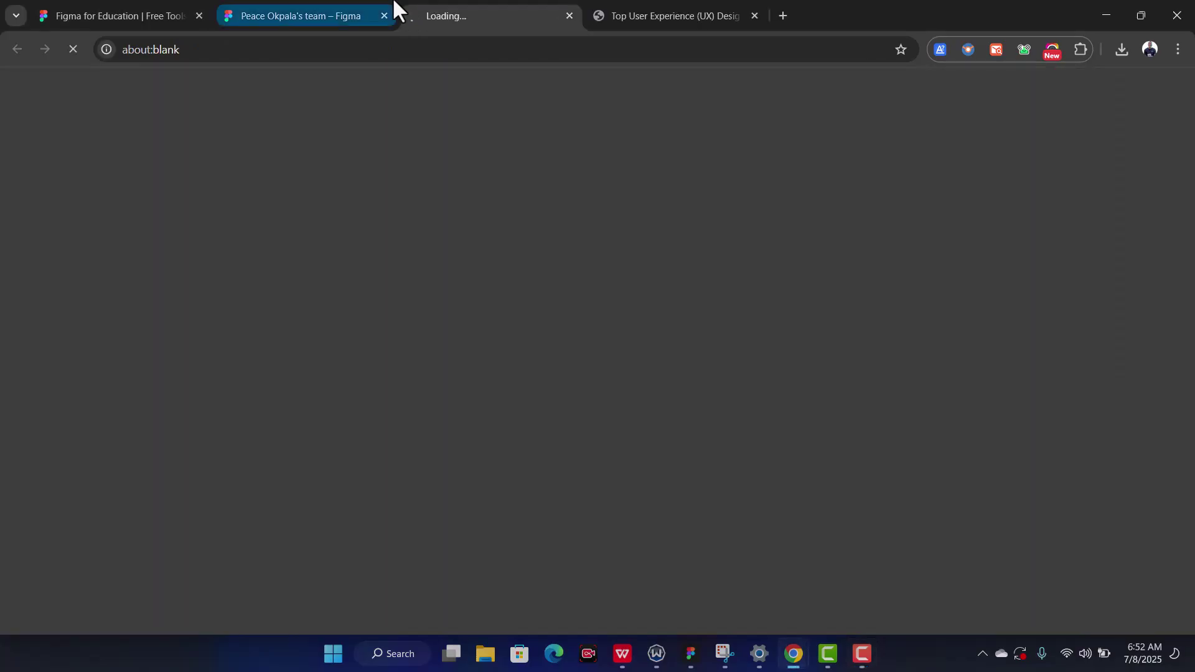
left_click(321, 11)
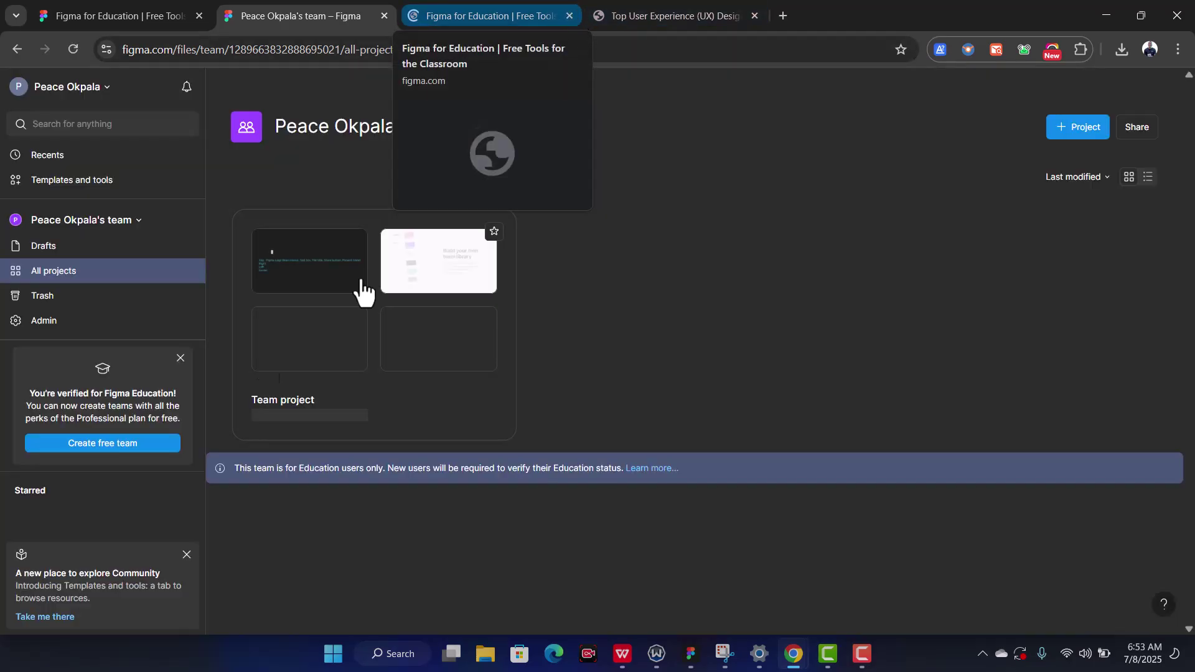
- Create another free team named with the account holder's first name, without adding any collaborators
left_click(113, 443)
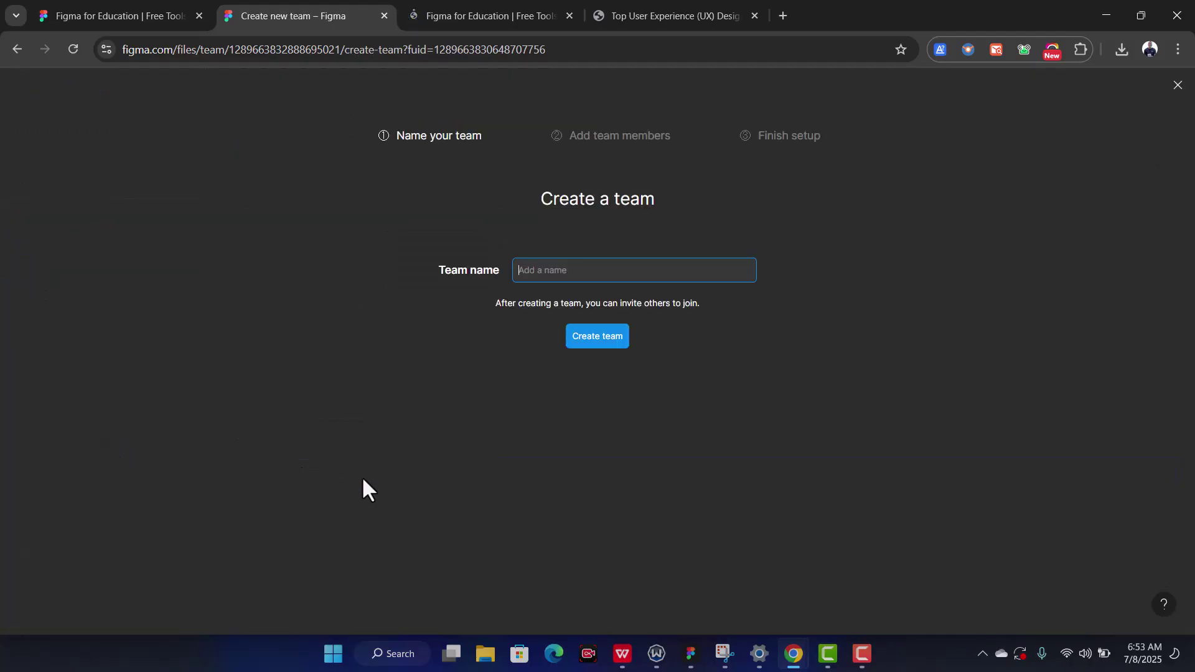
type("Peace")
left_click(599, 339)
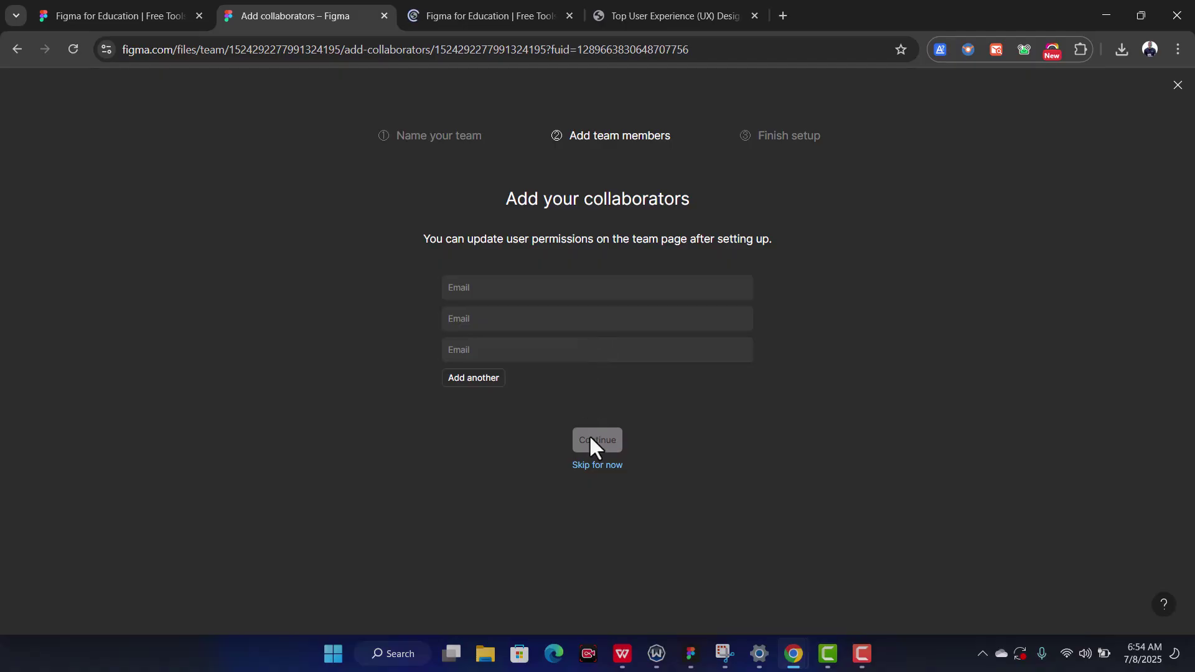
left_click(596, 468)
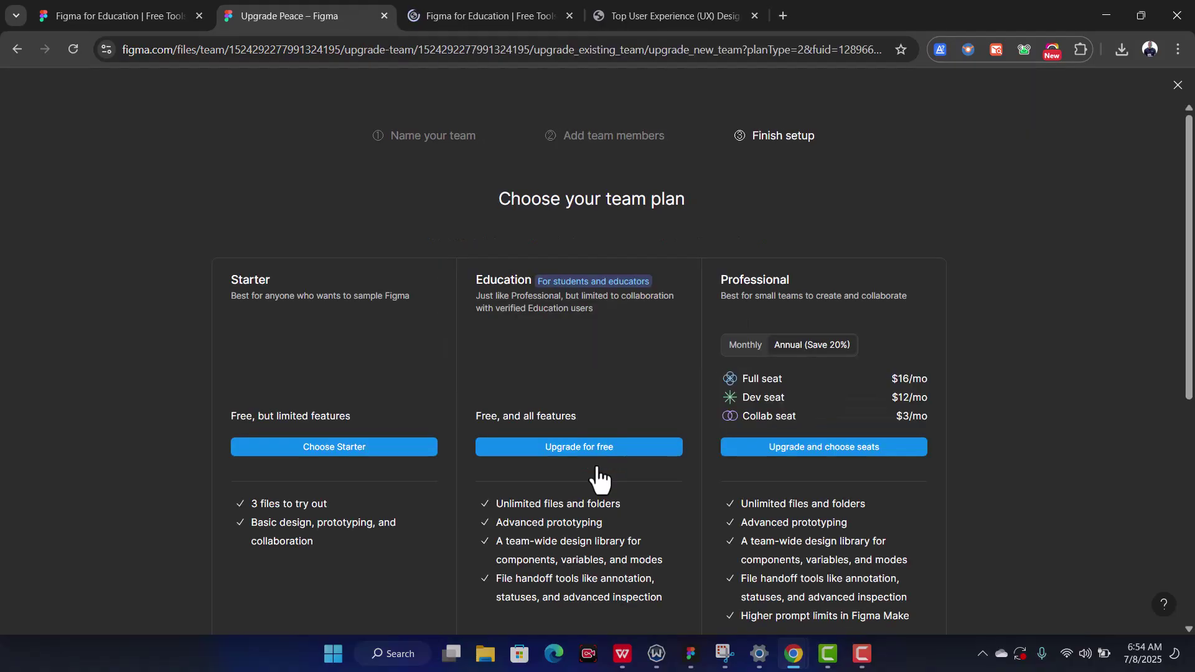
- Choose the free Education plan for the new team, accept Figma's terms and complete the upgrade
scroll(670, 325, "down", 7)
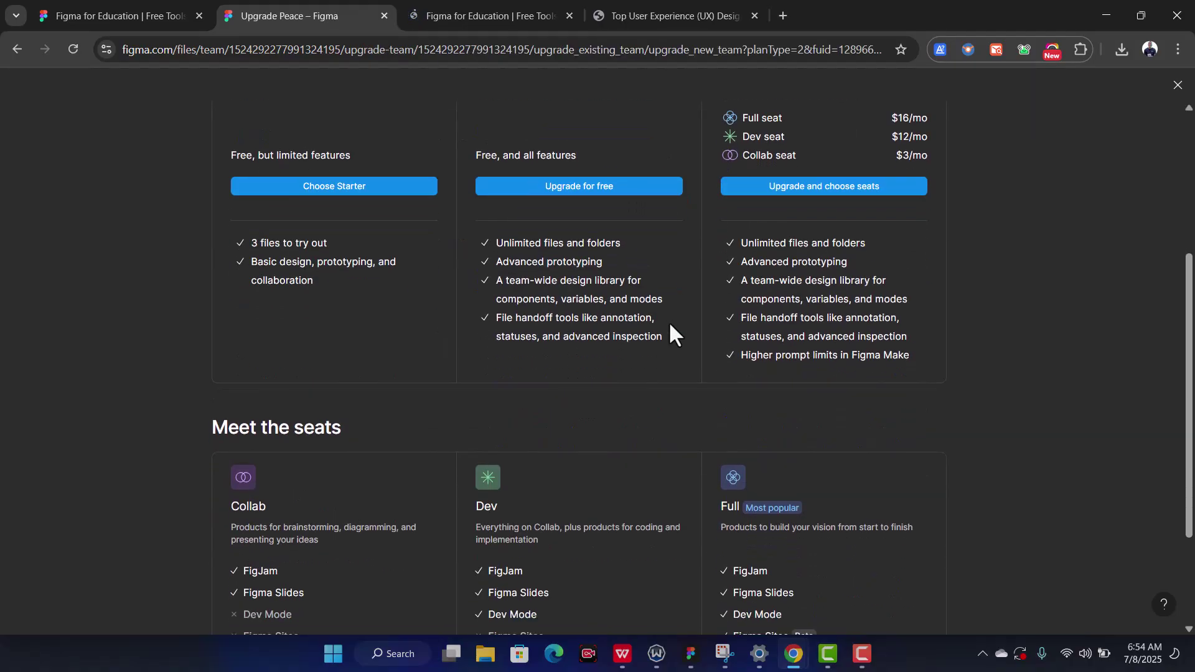
scroll(669, 322, "up", 7)
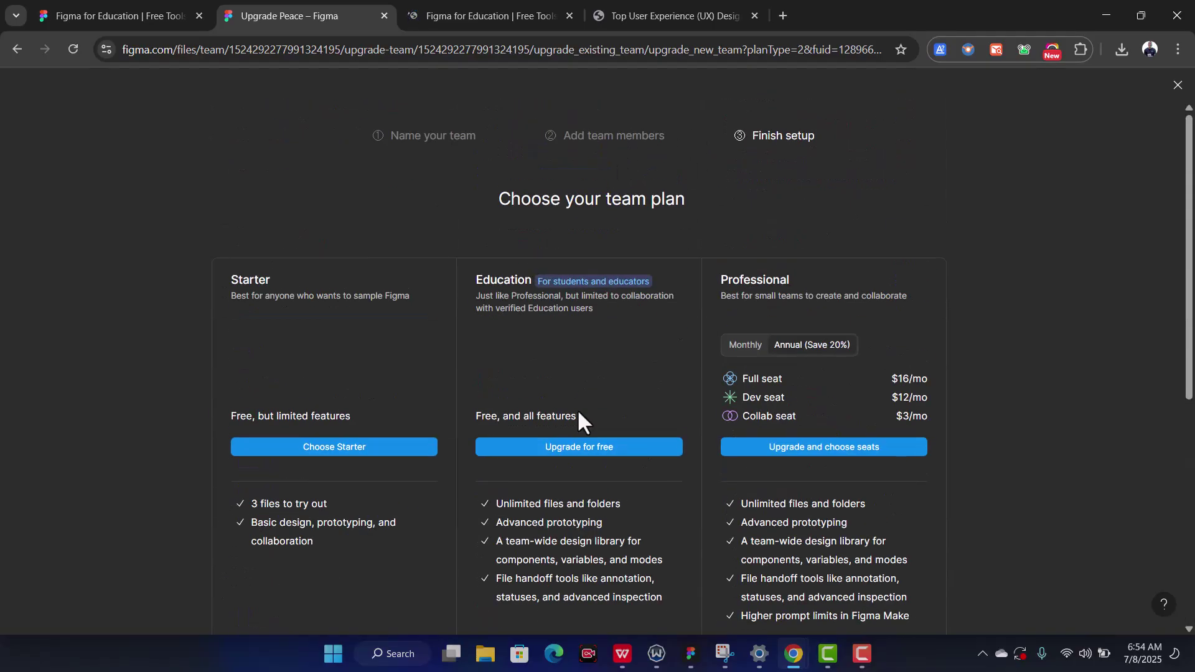
left_click(581, 447)
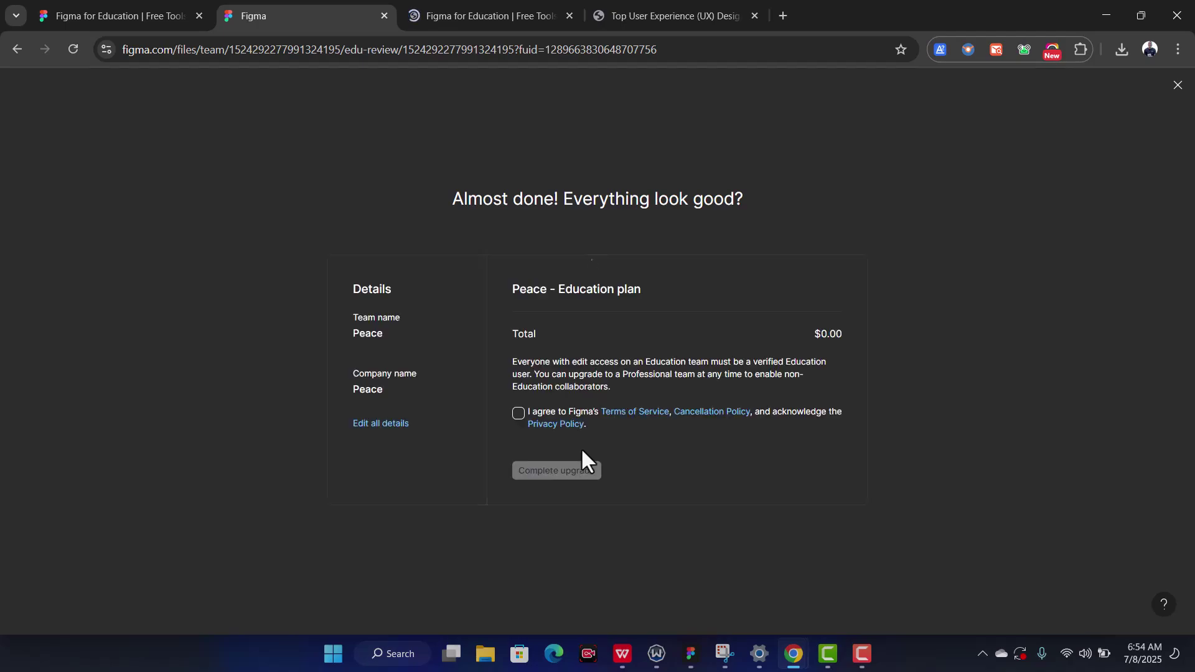
left_click(518, 413)
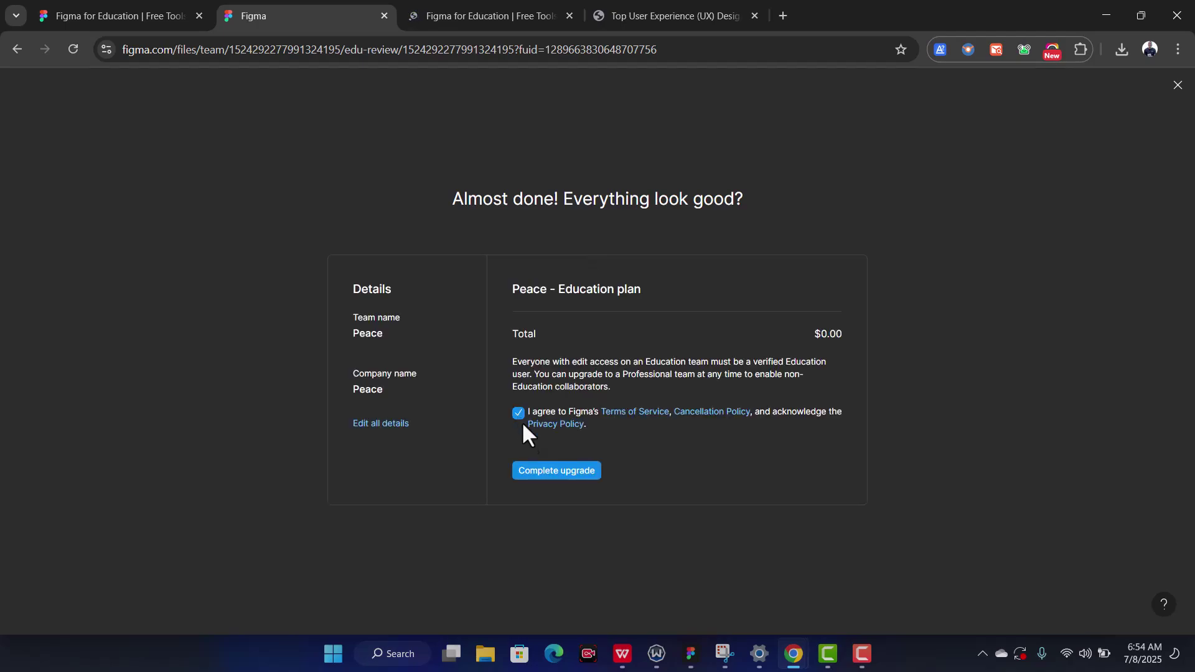
left_click(540, 468)
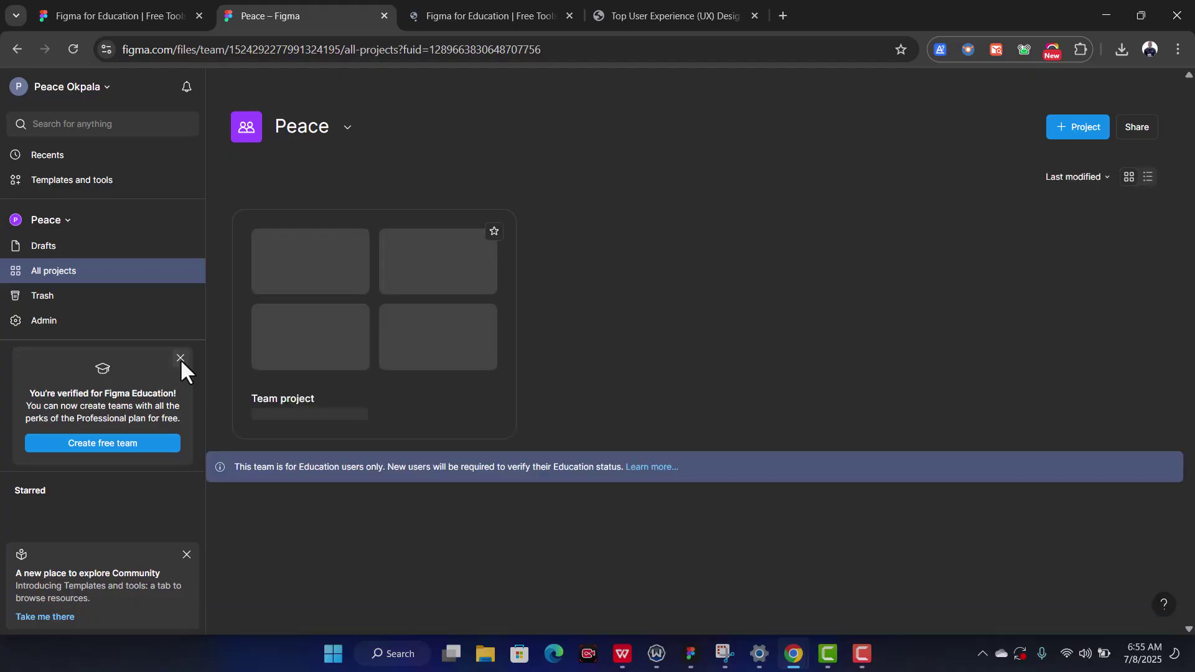
- Dismiss the Figma Education verification card and create a new Design file in the new team's drafts
left_click(180, 359)
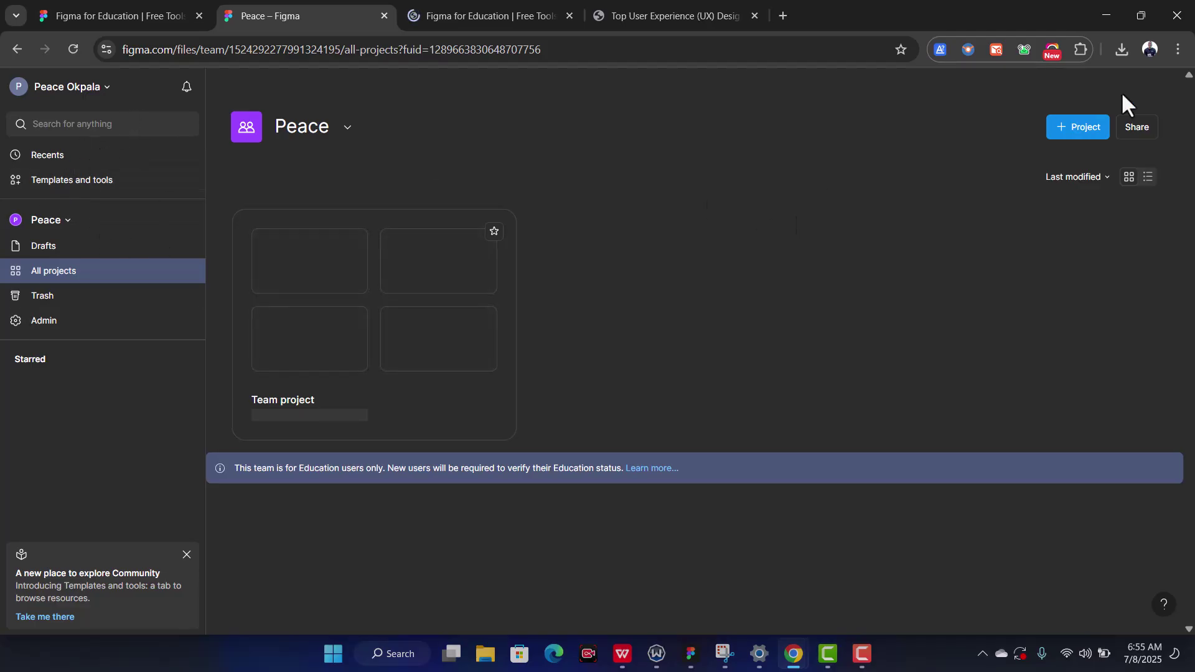
left_click(39, 249)
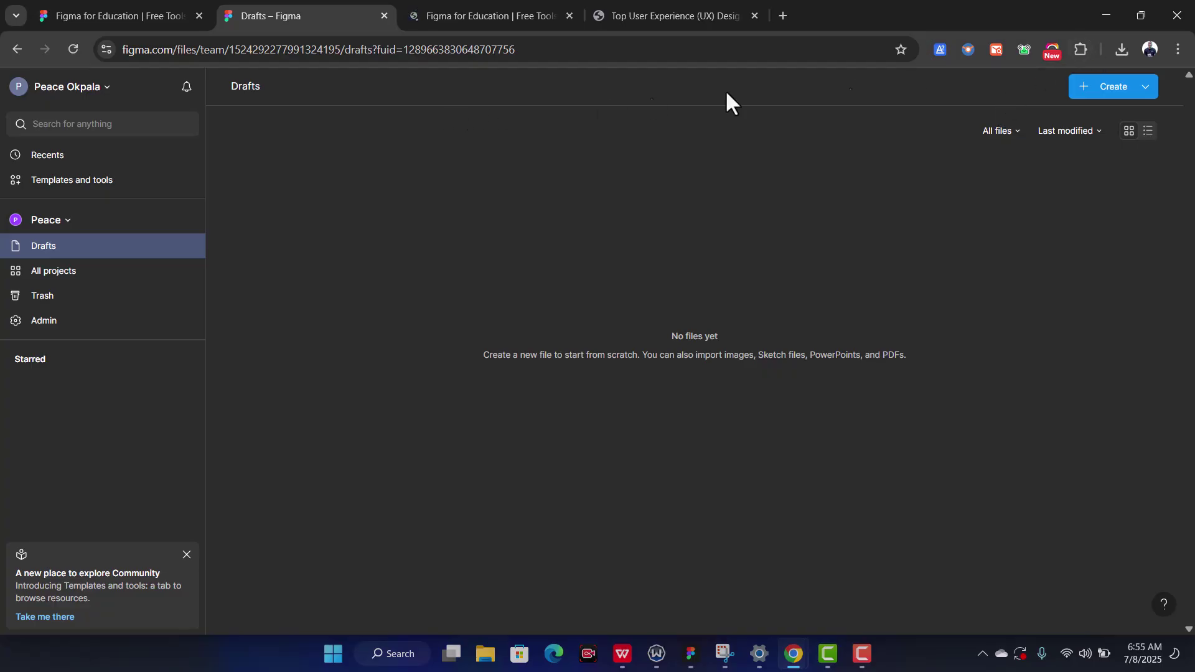
left_click(1097, 88)
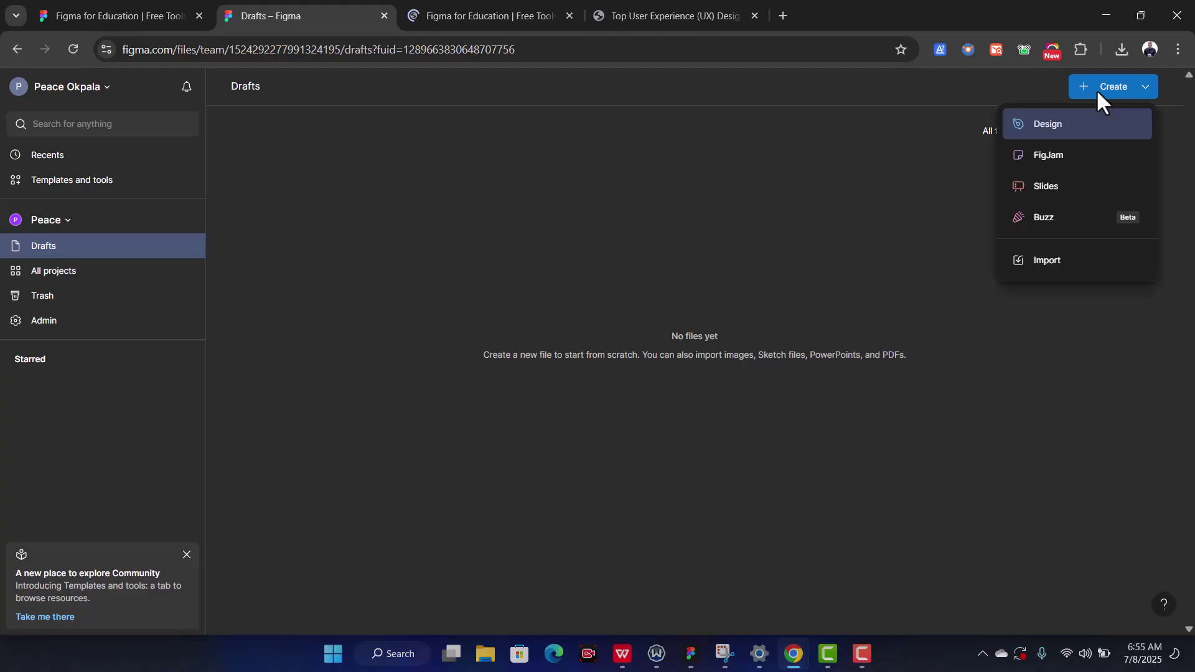
left_click(1048, 127)
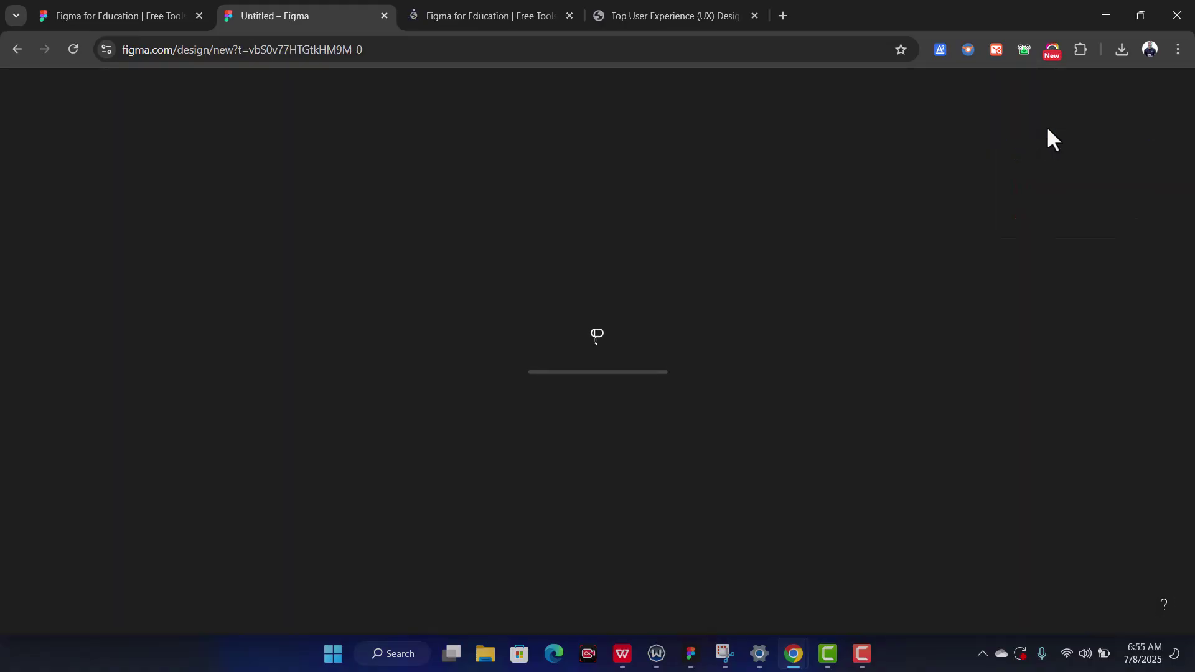